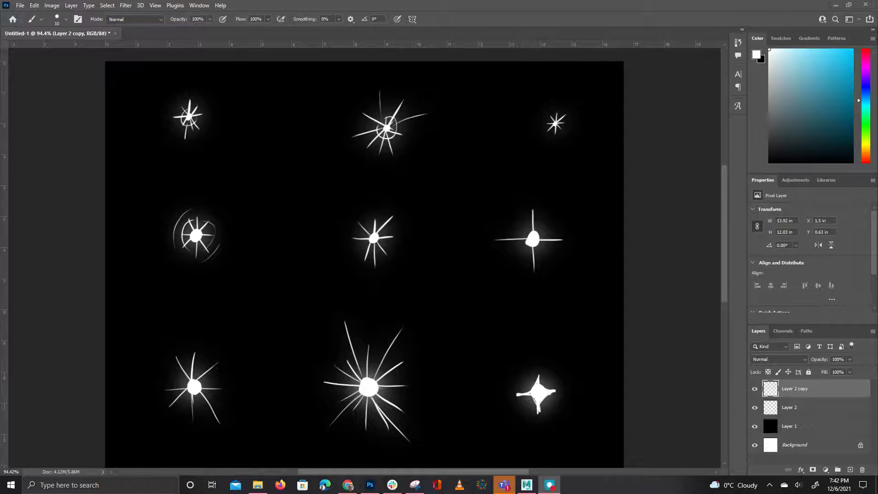
Hide and reshow the Layer 2 copy layer to compare the stars' glow, and switch to Maya
left_click(754, 389)
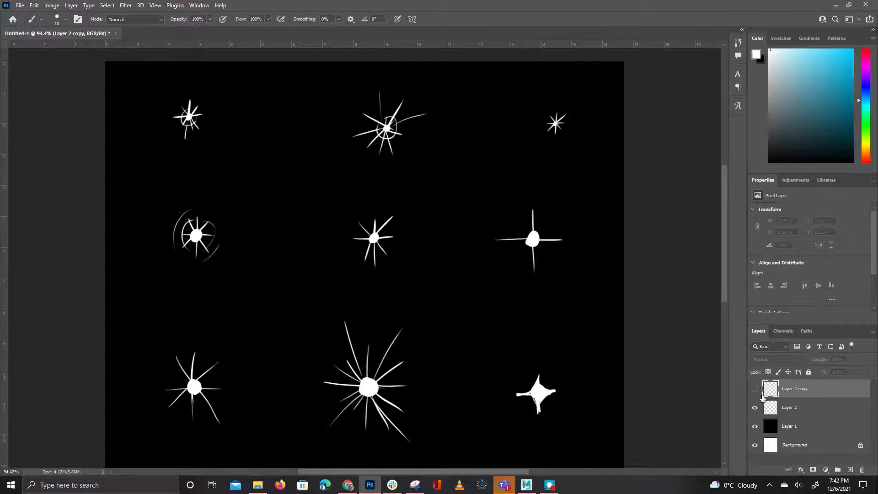
left_click(754, 389)
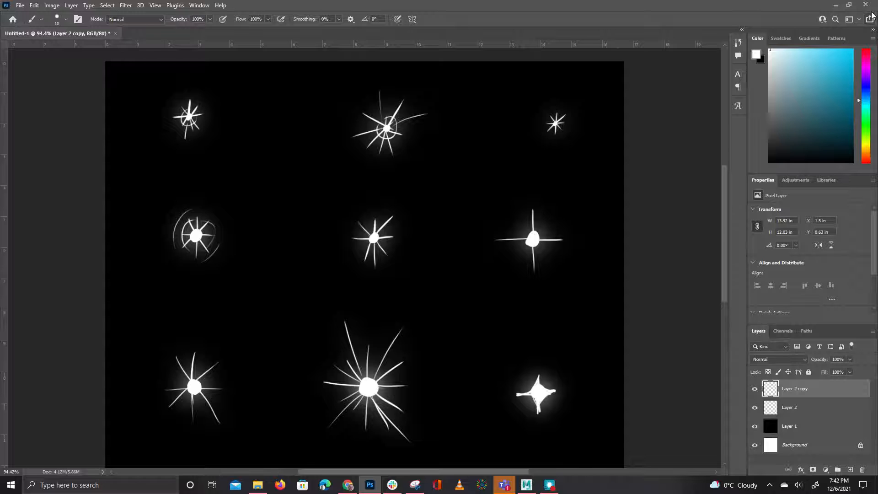
left_click(840, 5)
Assign a new Lambert material to all nine selected planes
mouse_move(338, 173)
left_mouse_down()
mouse_move(583, 364)
mouse_move(541, 355)
mouse_move(499, 261)
mouse_move(439, 258)
mouse_move(334, 171)
left_mouse_up()
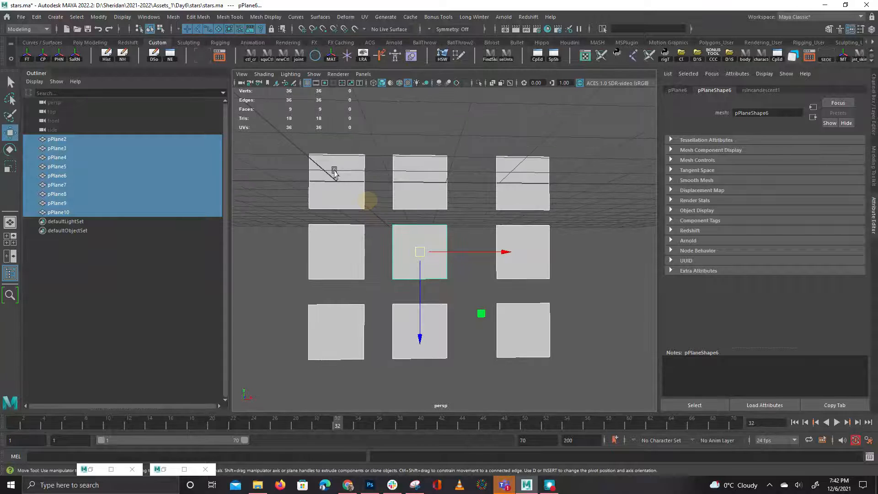
left_click(337, 170)
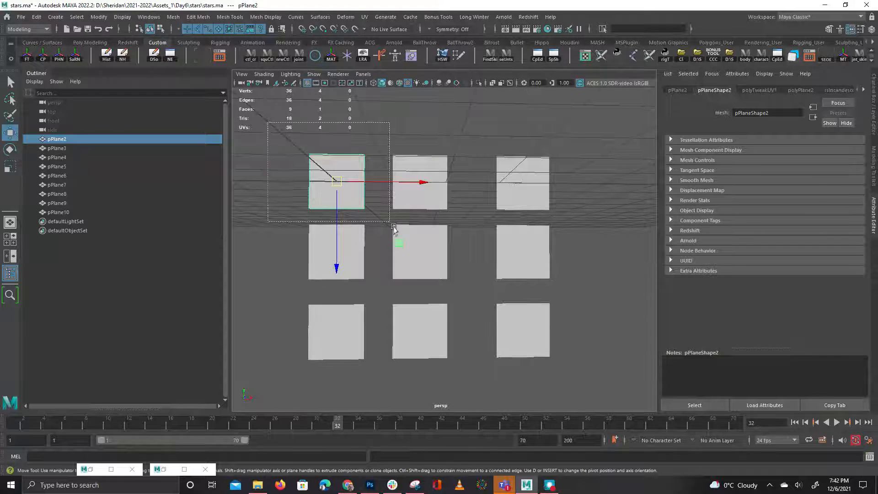
key("ctrl+z")
right_click(332, 187)
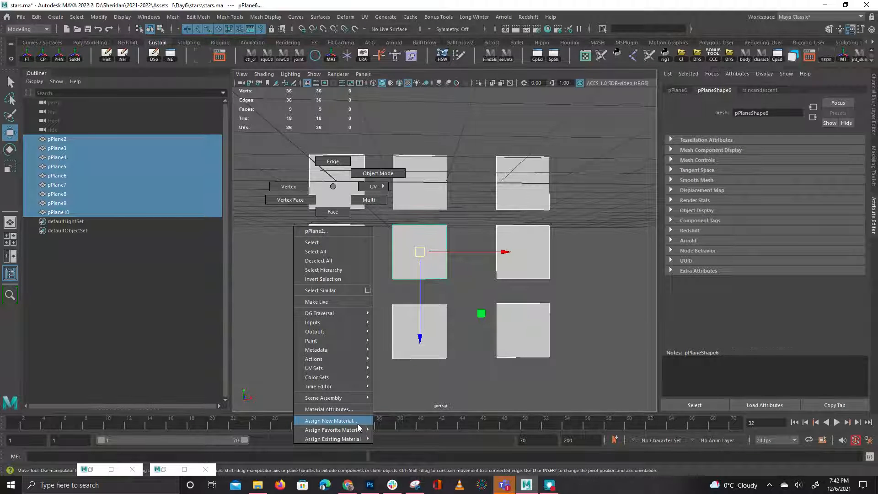
mouse_move(322, 430)
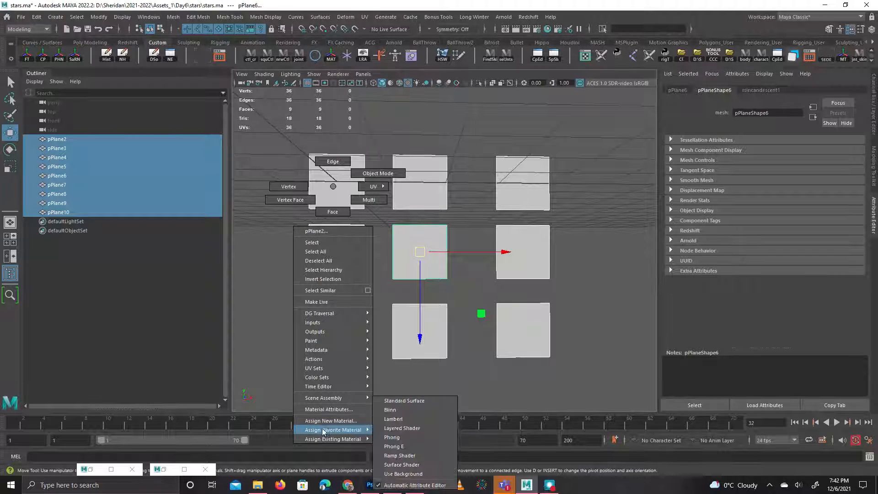
left_click(403, 422)
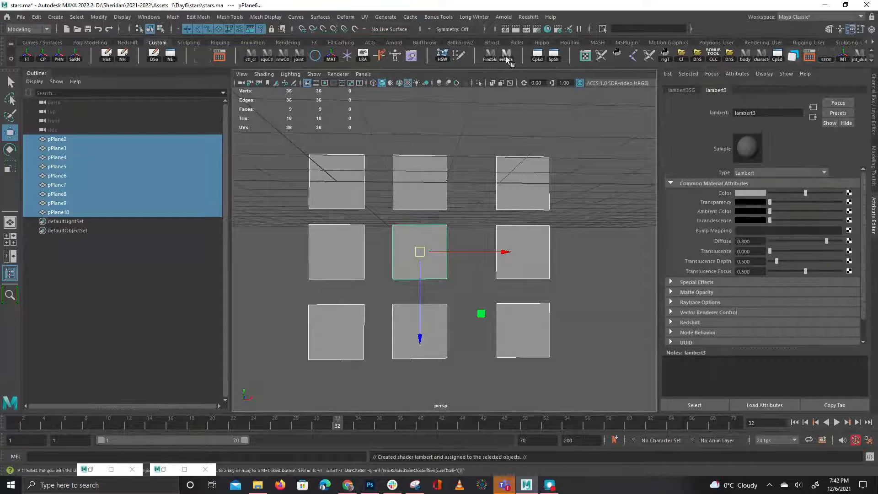
Map the Stars.jpg file texture to the colour of lambert3 in the Hypershade
left_click(548, 29)
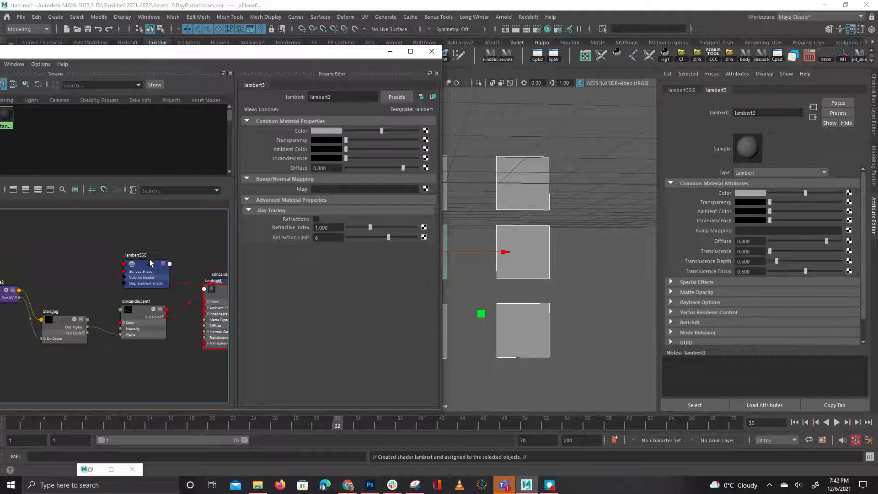
left_click_drag(150, 261, 162, 225)
left_click_drag(215, 303, 90, 234)
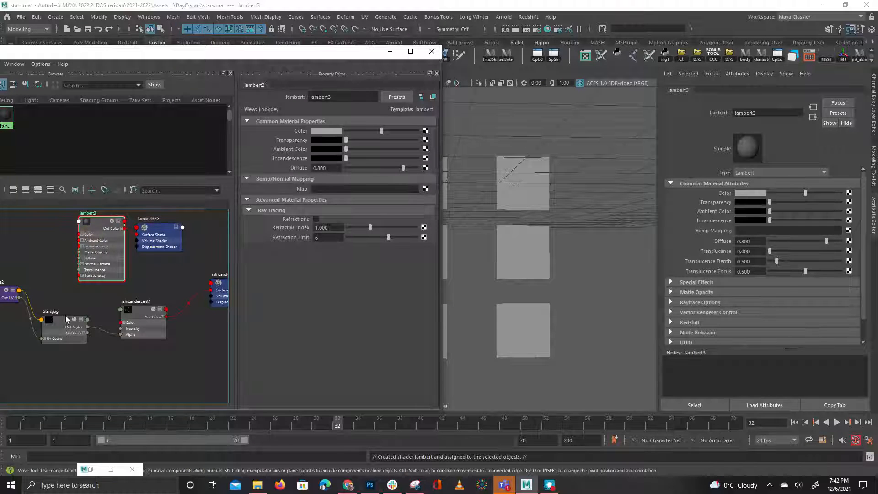
middle_click_drag(51, 329, 293, 131)
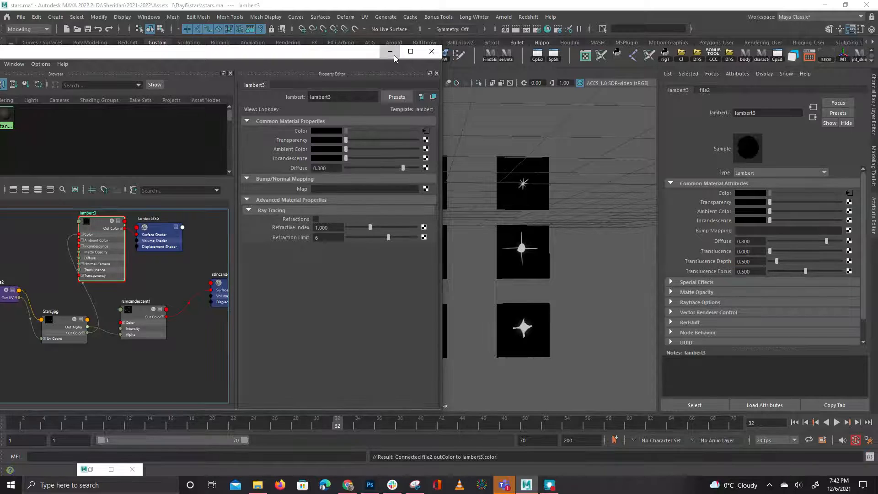
left_click(390, 52)
Select all nine planes and view their UV shells over Stars.jpg in the UV Editor
left_click_drag(267, 123, 606, 404)
left_click_drag(386, 242, 379, 244, "alt")
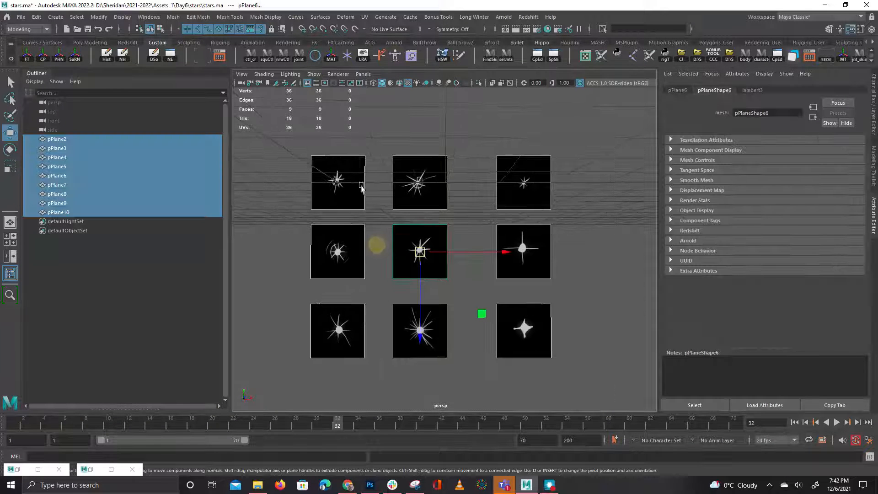
left_click(585, 55)
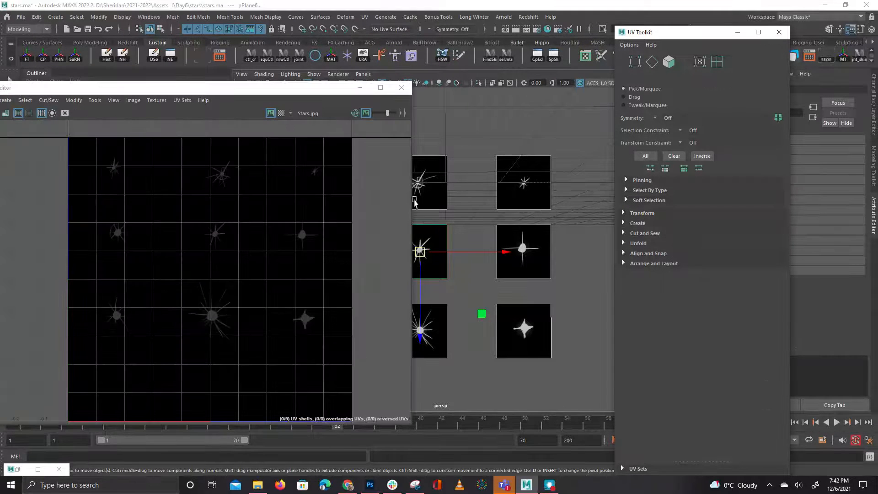
middle_click_drag(470, 189, 547, 188, "alt")
right_click_drag(547, 188, 533, 333, "alt")
left_click(378, 176, "alt")
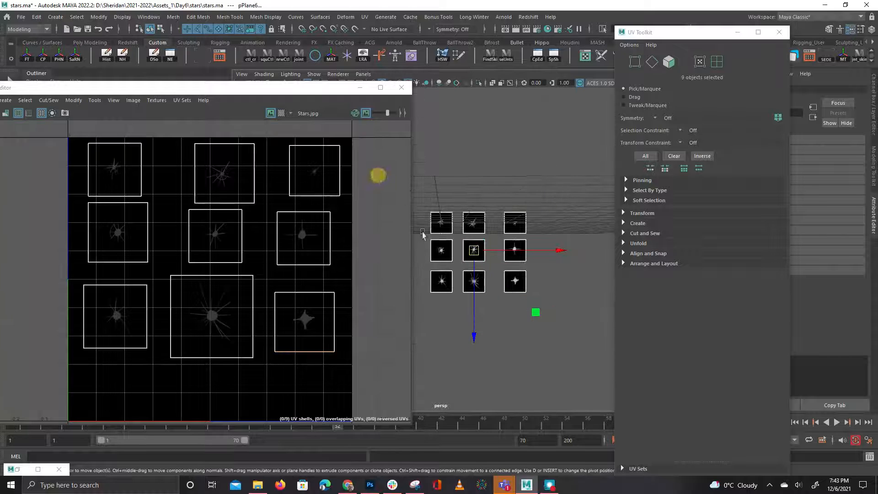
scroll(79, 174, "up", 2)
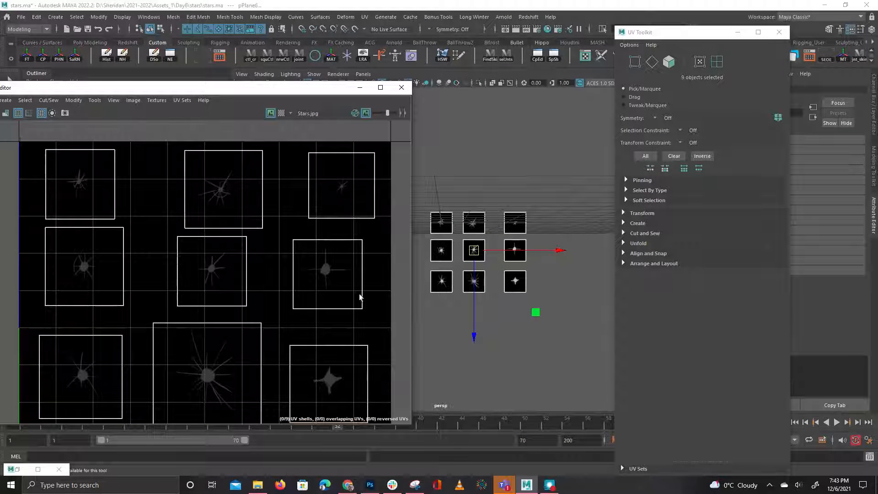
Check the UV shells of individual star planes and undo the accidental move of a plane
left_click_drag(426, 215, 453, 245)
left_click_drag(465, 202, 508, 204)
left_click(508, 227)
key("ctrl+z")
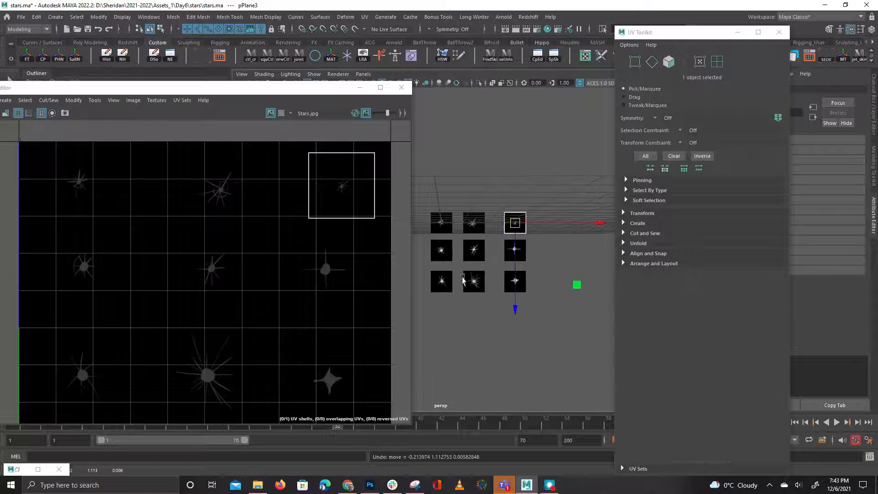
Look over the textured star planes in the viewport and close the UV Editor
left_click(360, 89)
left_click(352, 193)
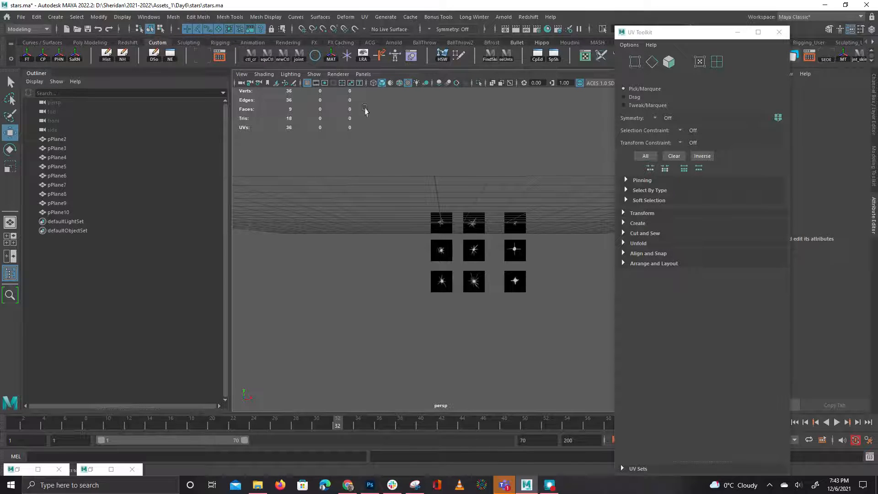
scroll(479, 249, "up", 5)
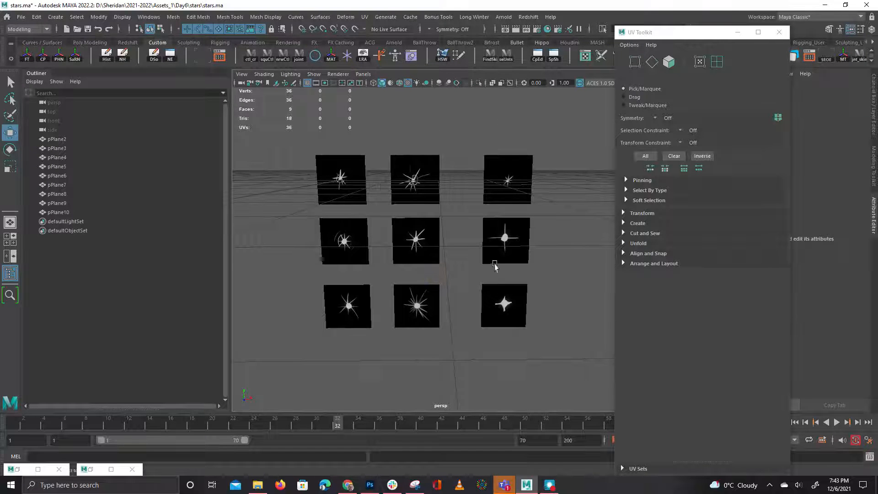
left_click(90, 471)
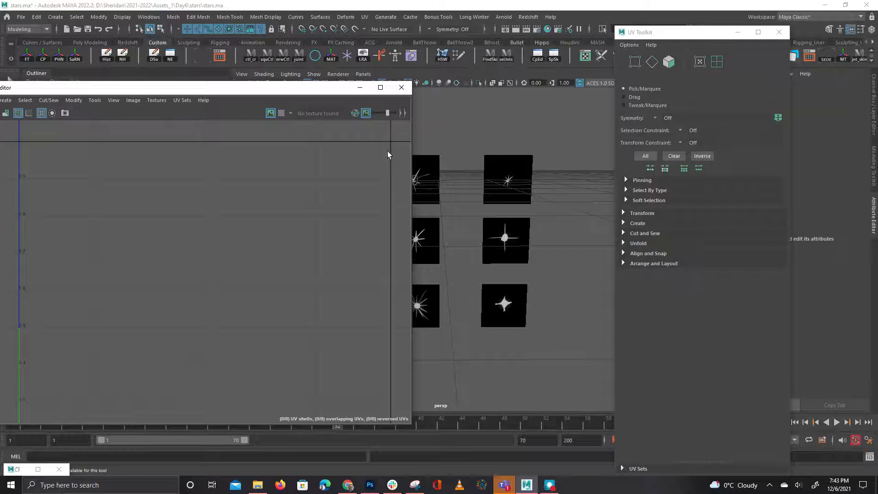
left_click(402, 89)
Examine how Stars.jpg connects to the alpha of rsIncandescent1 in the Hypershade network
left_click(38, 469)
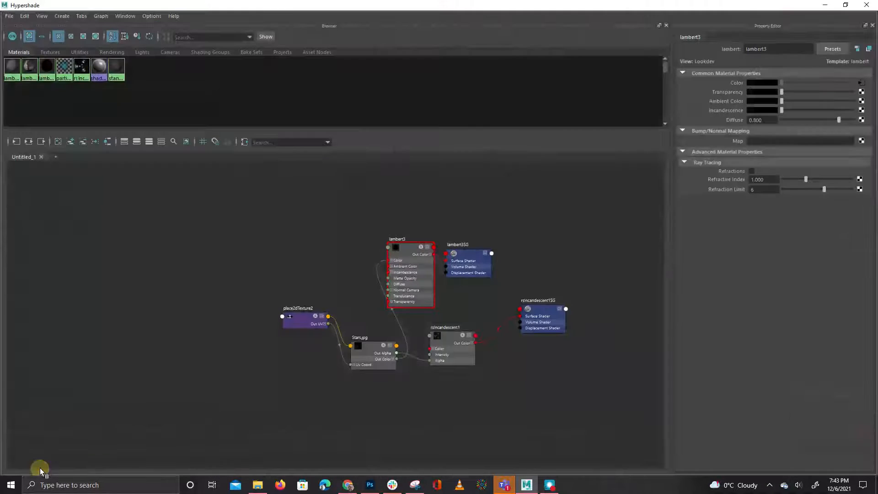
scroll(487, 289, "up", 6)
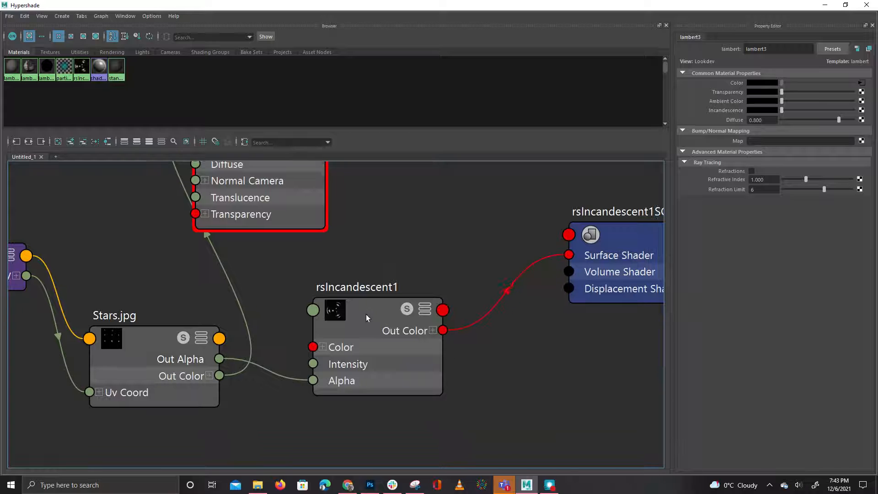
left_click(363, 289)
left_click_drag(363, 289, 356, 325)
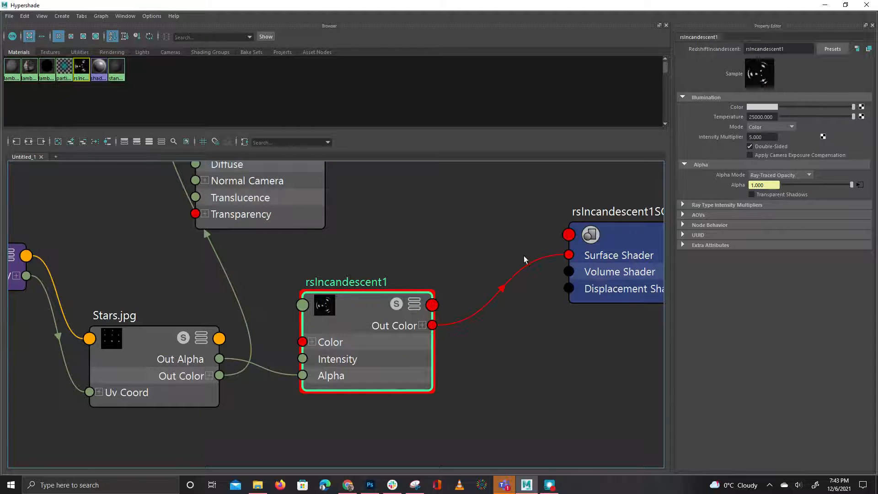
left_click_drag(133, 342, 118, 312)
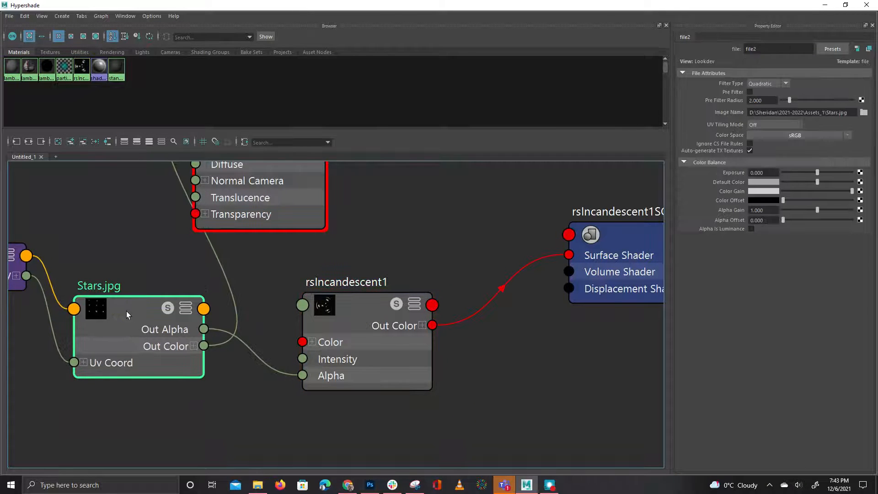
left_click(347, 311)
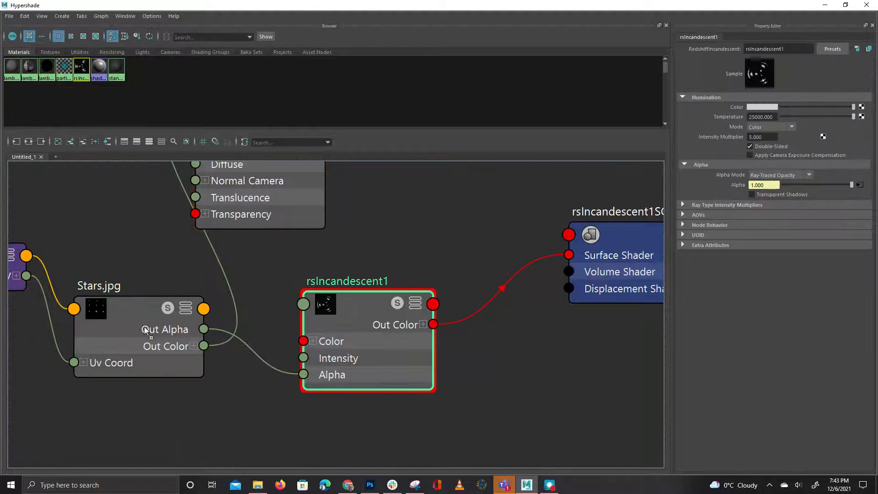
Review the Alpha Mode choices of the rsIncandescent1 material and keep Ray-Traced Opacity
left_click(388, 206)
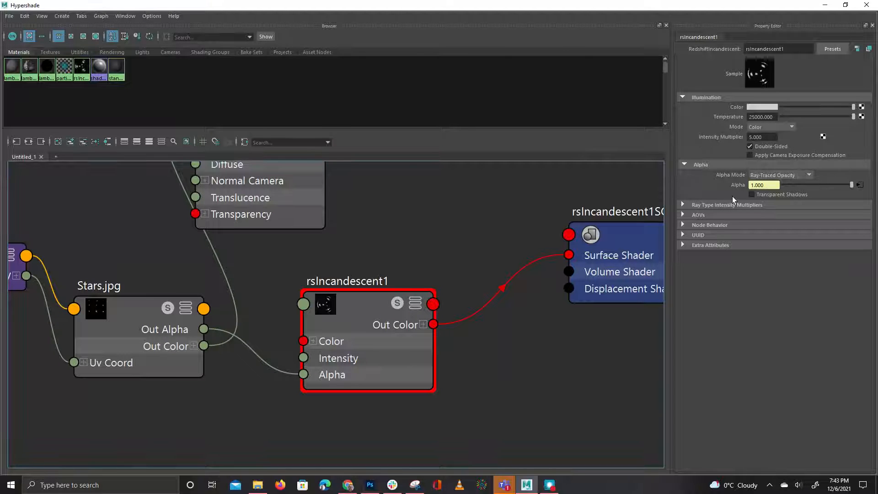
left_click(786, 175)
left_click(824, 173)
Assign the rsIncandescent1 material to all nine planes from the Hypershade, minimize it and deselect the planes
left_click_drag(764, 4, 226, 20)
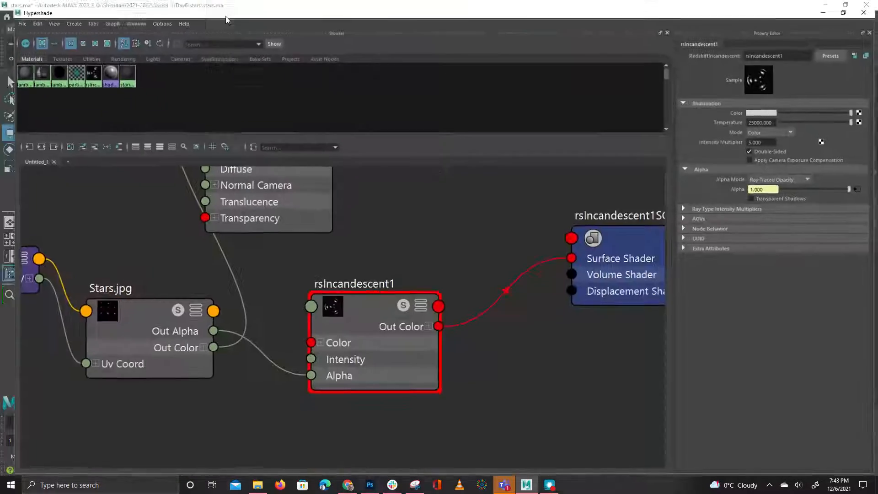
left_click_drag(572, 5, 43, 78)
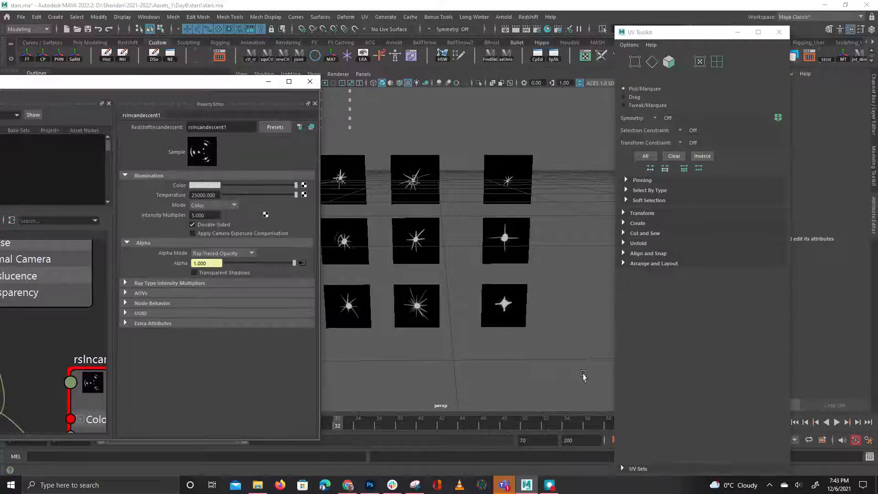
left_click_drag(583, 374, 241, 98)
middle_click_drag(86, 366, 30, 309, "alt")
right_click_drag(41, 325, 78, 300)
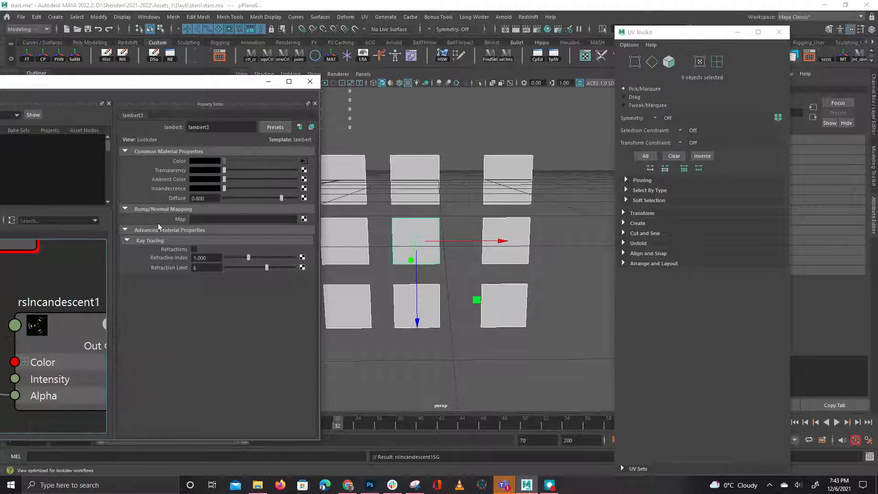
left_click(269, 81)
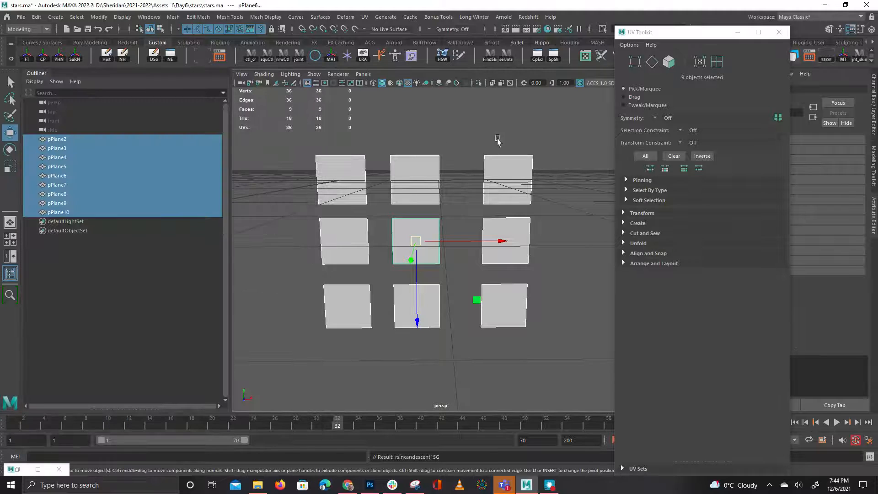
left_click(518, 130)
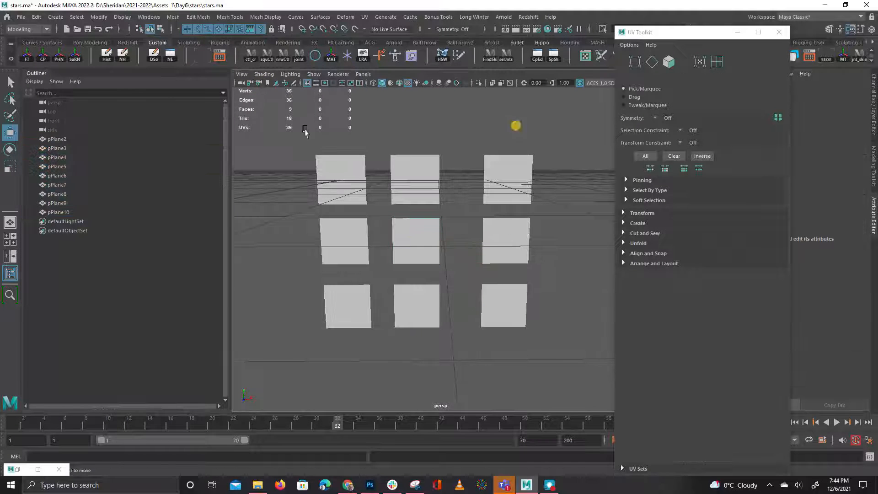
Render the nine star planes from the persp camera in the Redshift Render View
left_click(127, 43)
left_click(59, 56)
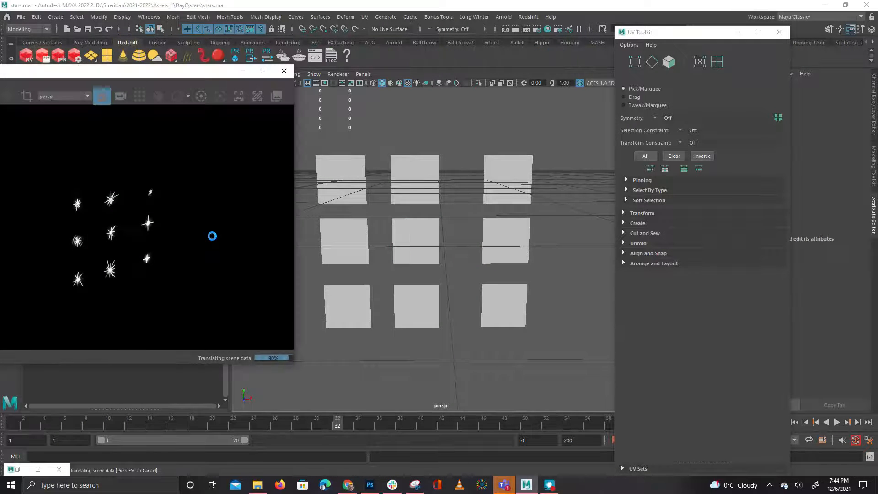
middle_click_drag(123, 226, 204, 217)
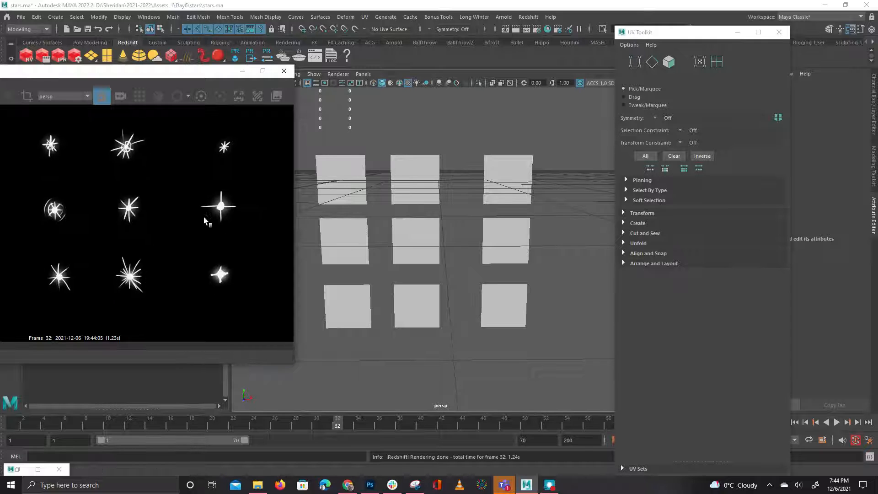
Render the star planes again in Redshift from a more distant, rotated view
scroll(439, 283, "down", 4)
scroll(439, 283, "down", 2)
left_click_drag(366, 278, 325, 275, "alt")
left_click(109, 74)
left_click_drag(108, 73, 298, 75)
left_click(60, 99)
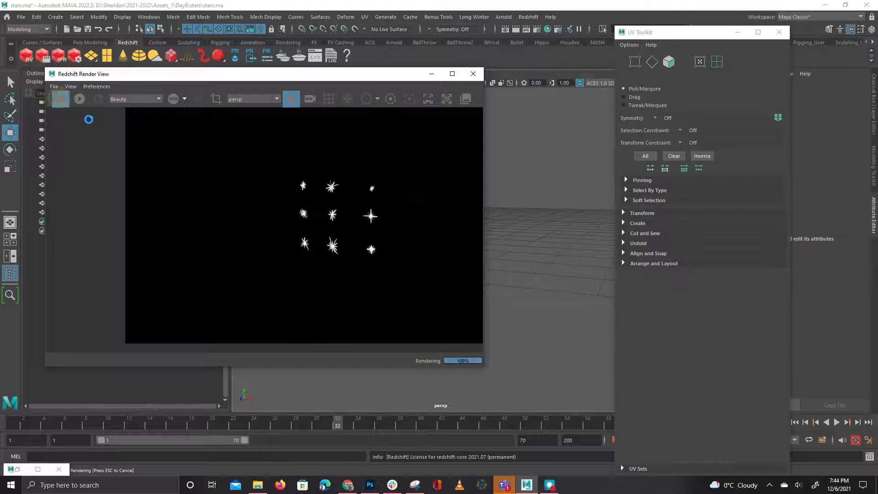
Render the star planes once more from a frontal view and minimize the Redshift Render View
left_click_drag(382, 74, 220, 81)
left_click_drag(458, 224, 495, 198, "alt")
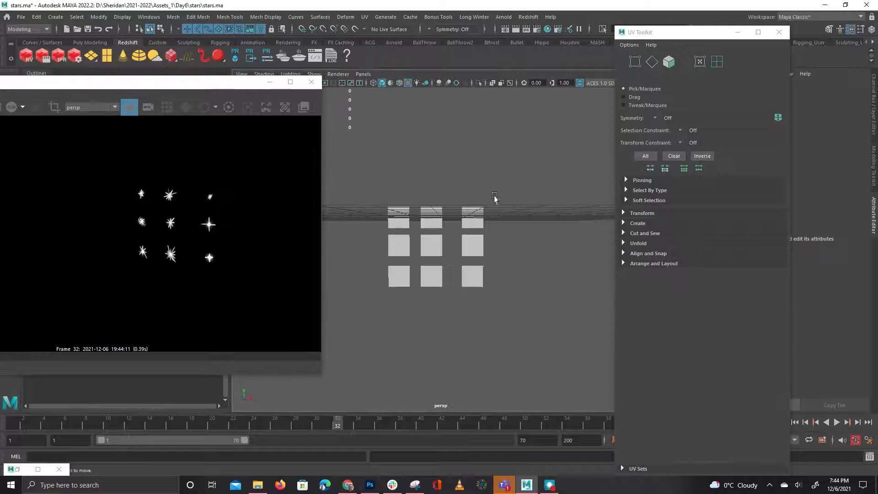
left_click_drag(128, 84, 286, 89)
left_click(62, 111)
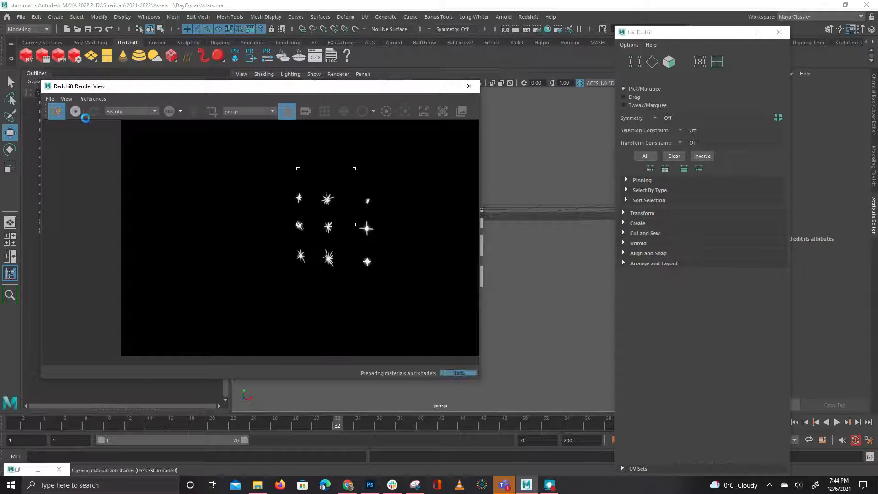
left_click(427, 87)
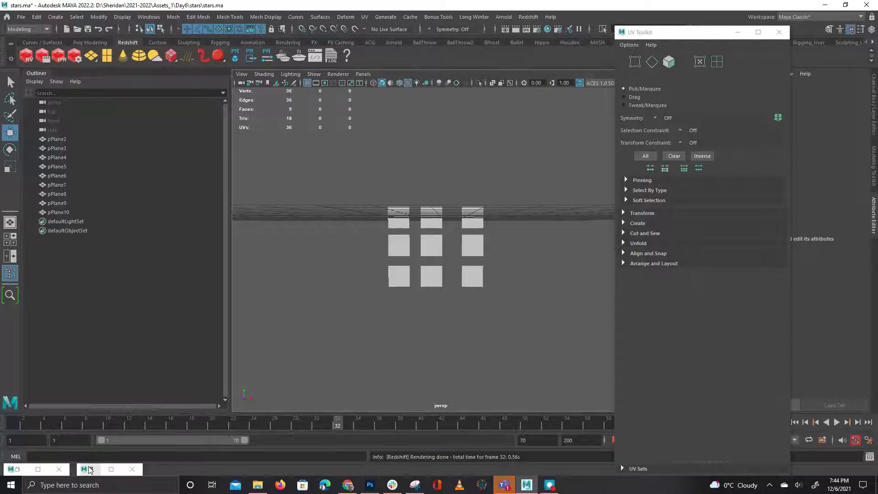
Create a Redshift Sprite material in the Hypershade and connect rsIncandescent1 to its shader input
left_click(91, 470)
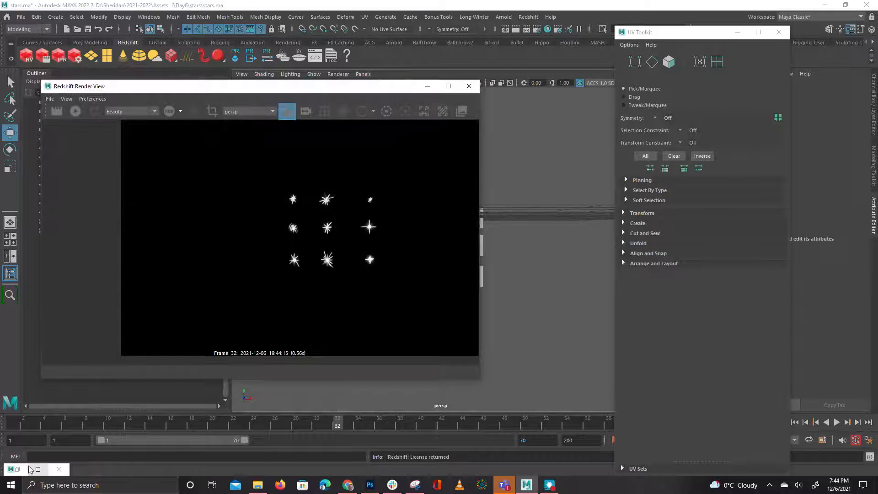
left_click(40, 470)
middle_click_drag(525, 308, 486, 374, "alt")
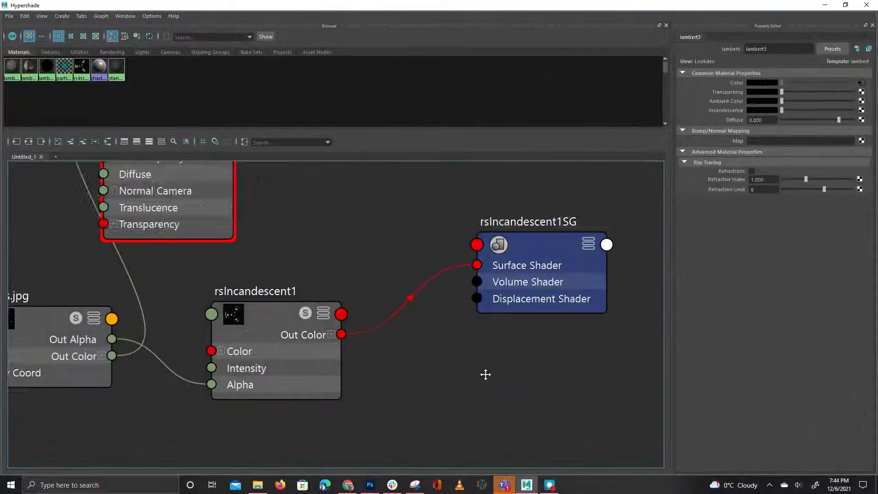
right_click_drag(486, 374, 423, 361, "alt")
key("Tab")
type("s")
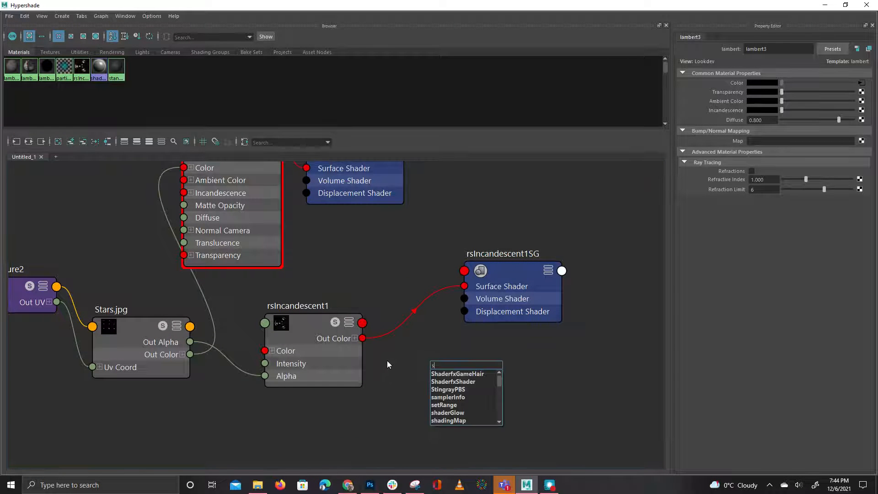
type("pri")
key("Down")
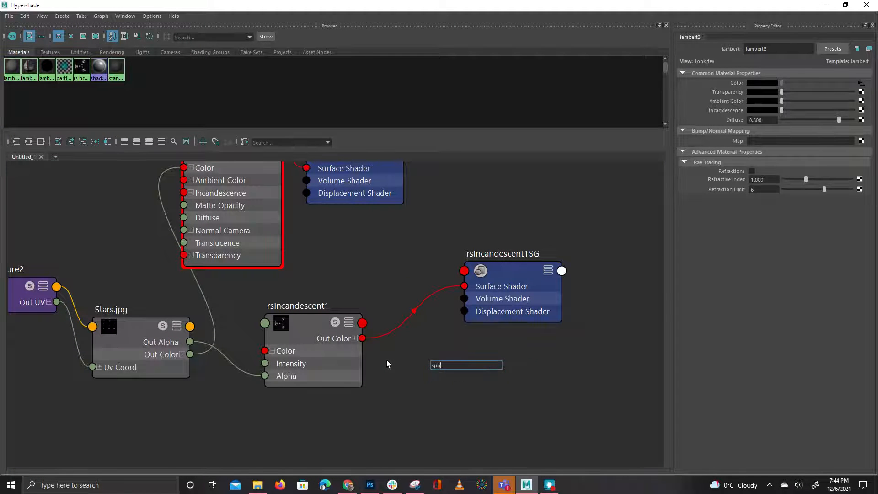
key("Return")
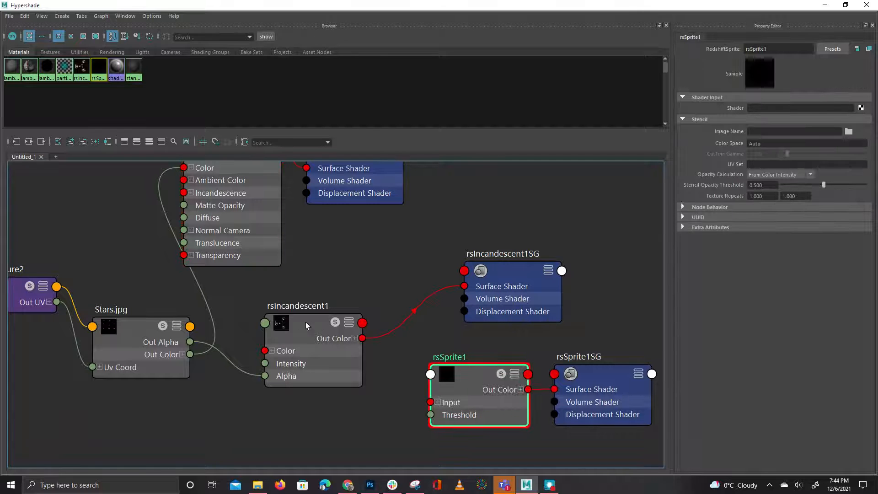
middle_click_drag(663, 226, 716, 108)
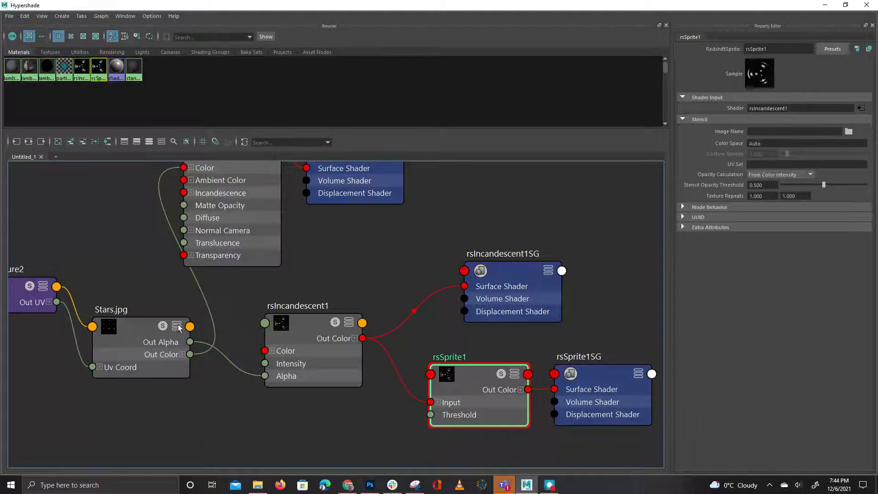
Set the stencil image of the rsSprite1 material to Stars.jpg from the Assets_1 folder
left_click(130, 328)
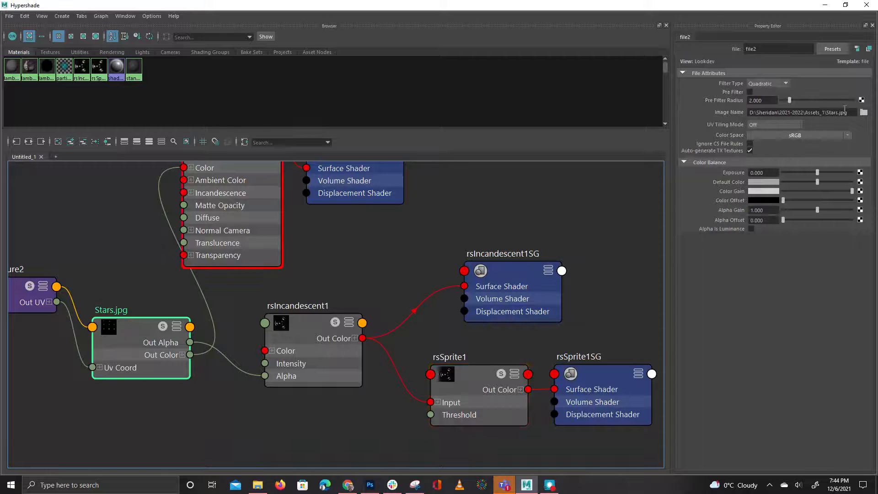
left_click(276, 325)
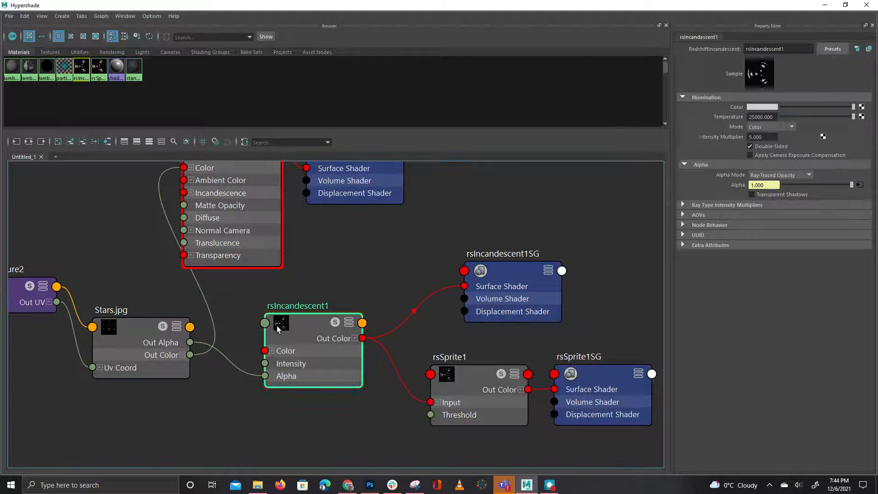
left_click(486, 396)
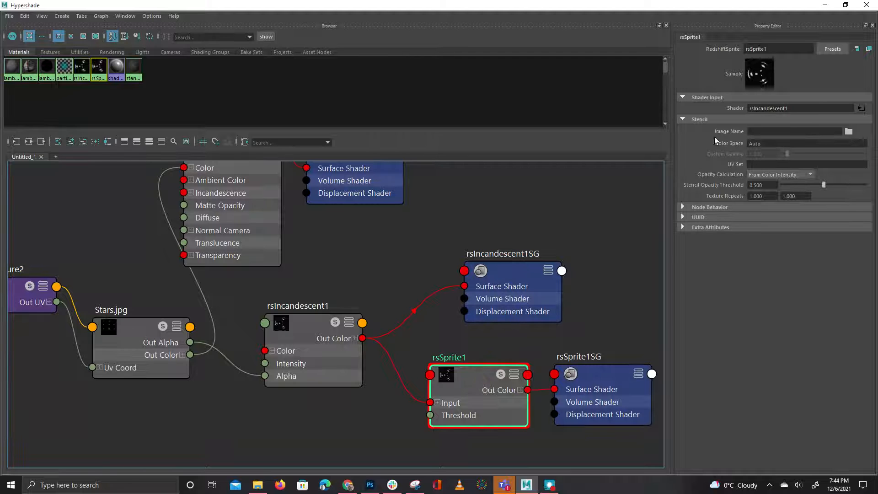
left_click(776, 134)
key("ctrl+v")
key("Return")
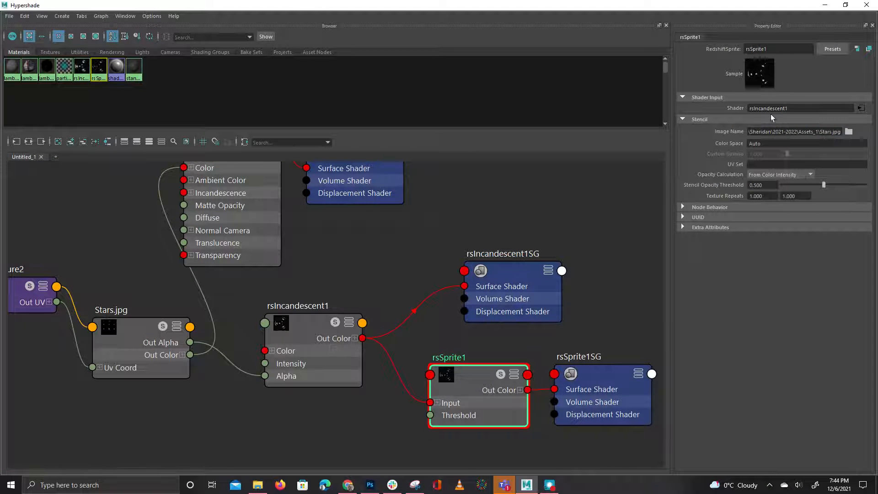
left_click(848, 132)
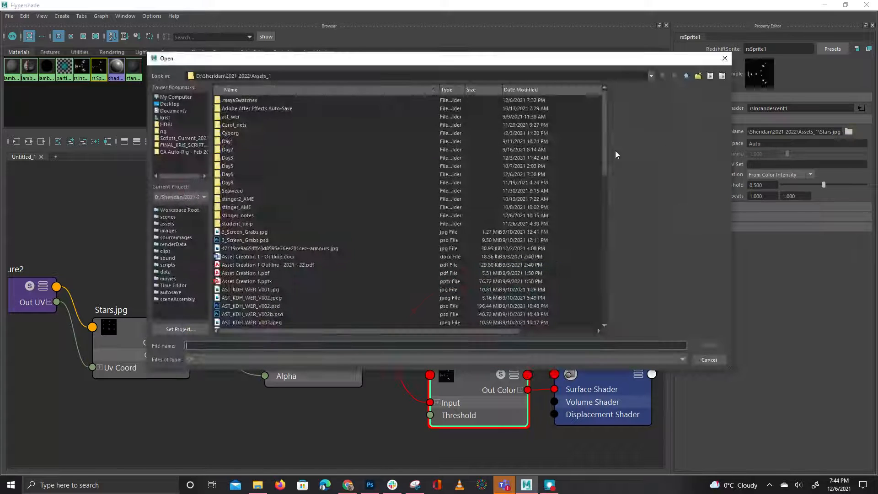
scroll(339, 287, "down", 9)
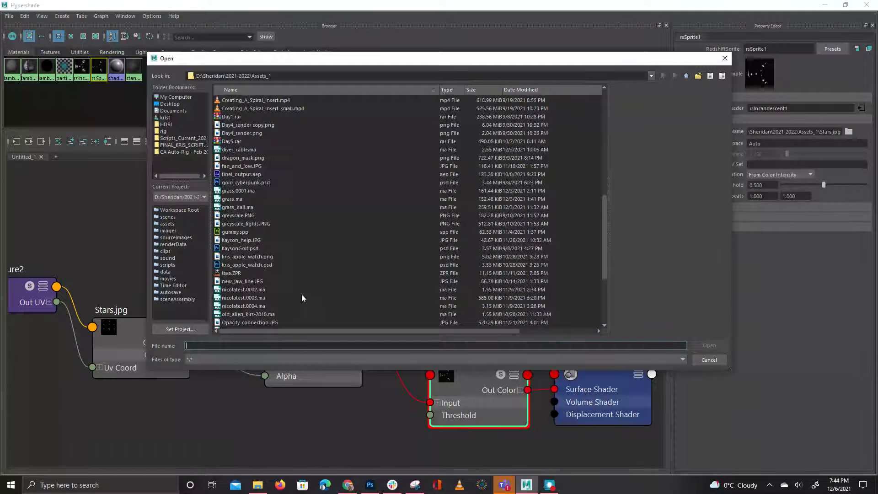
double_click(243, 284)
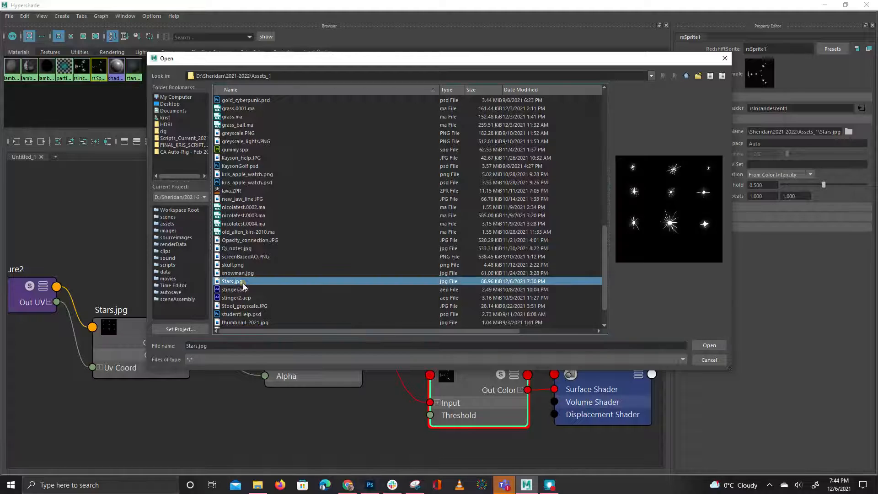
Select the planes that use rsIncandescent1, assign rsSprite1 to them and minimize the Hypershade
right_click_drag(304, 326, 366, 328)
right_click_drag(462, 375, 459, 302)
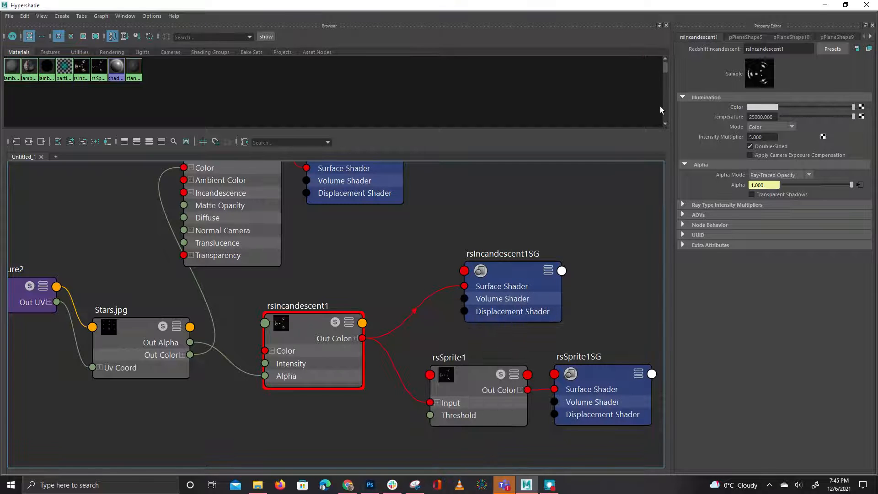
left_click(825, 6)
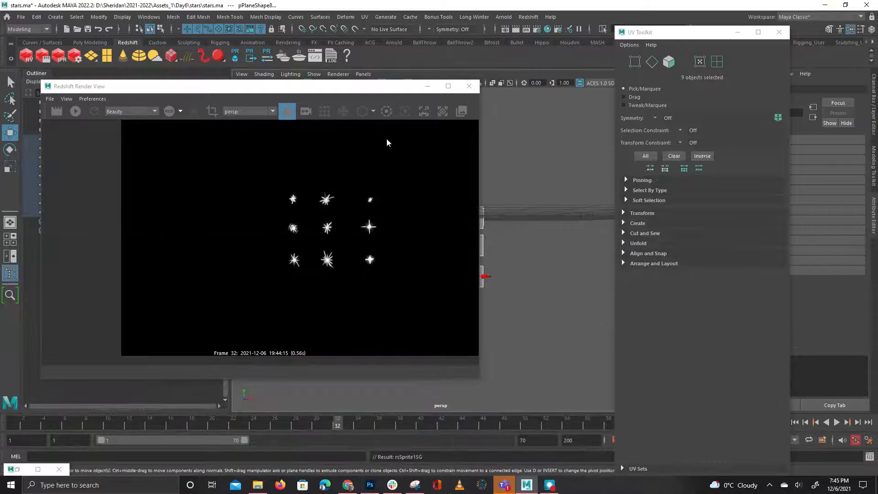
Render the planes with the sprite material, compare the result with the viewport and minimize the Redshift Render View
left_click_drag(325, 94, 372, 86)
left_click(103, 103)
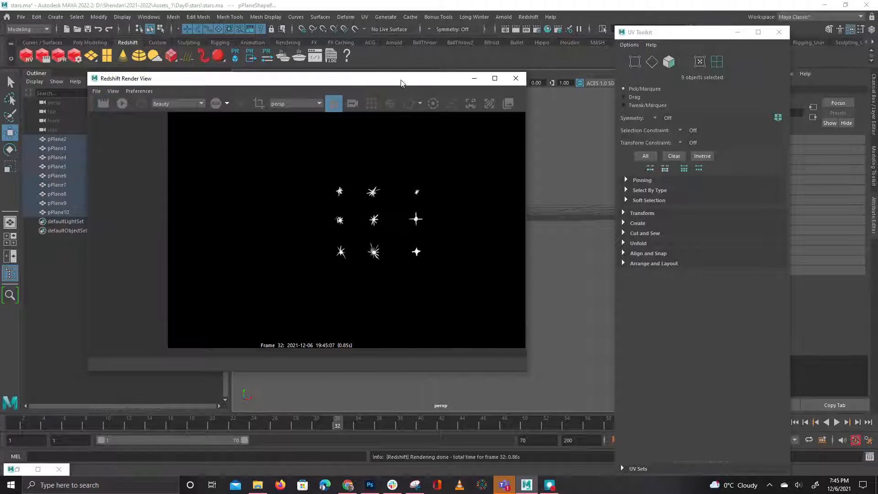
left_click_drag(401, 83, 185, 119)
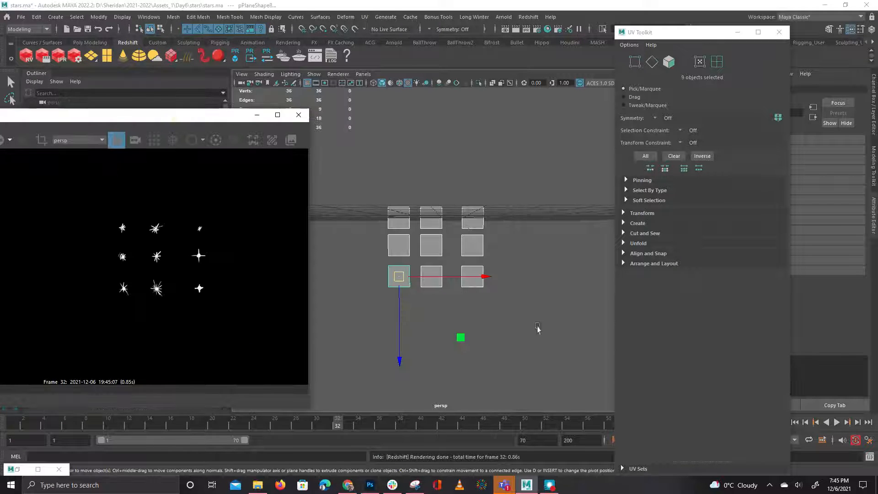
left_click_drag(505, 295, 523, 316, "alt")
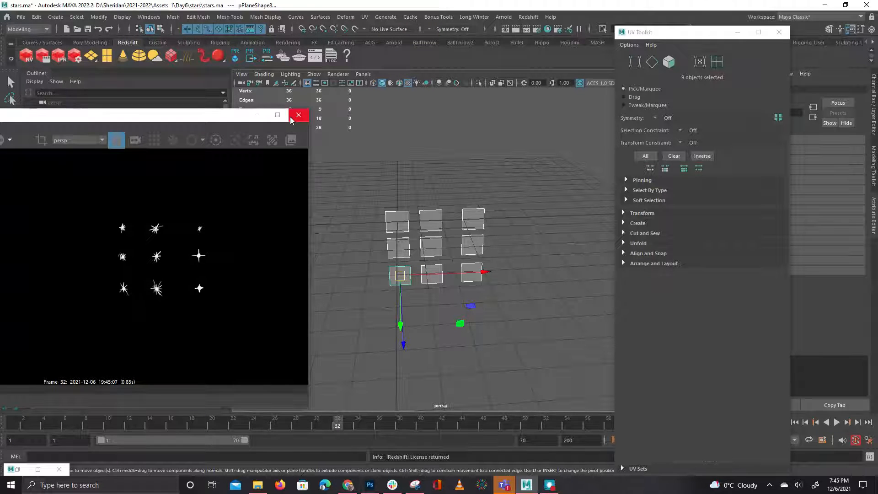
left_click(257, 114)
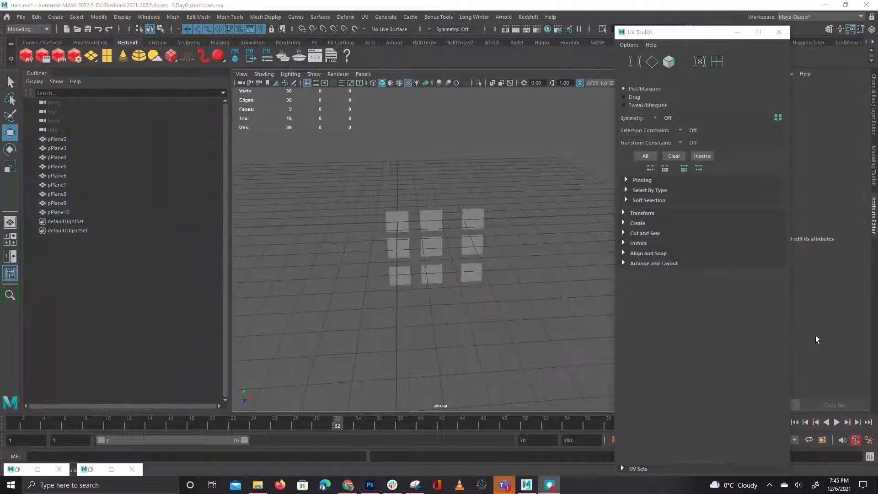
Select all nine planes and snap them together onto the grid origin
left_click_drag(375, 211, 469, 317)
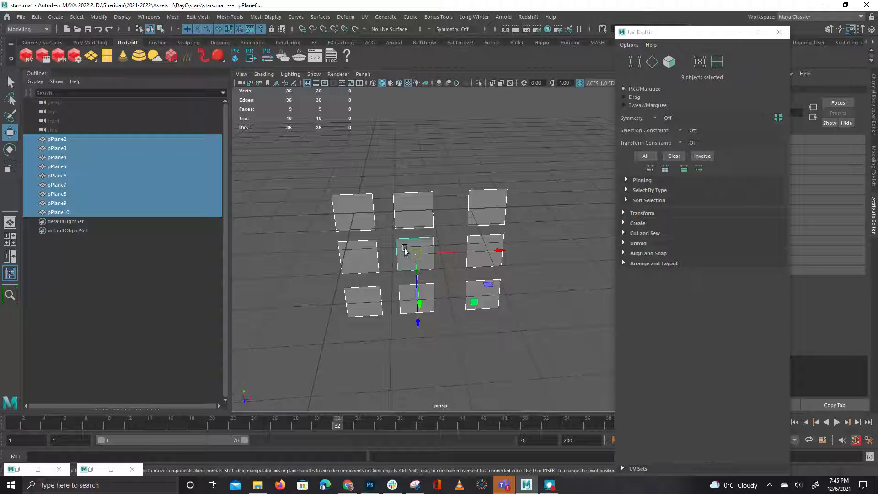
key("x")
left_click_drag(414, 255, 347, 215)
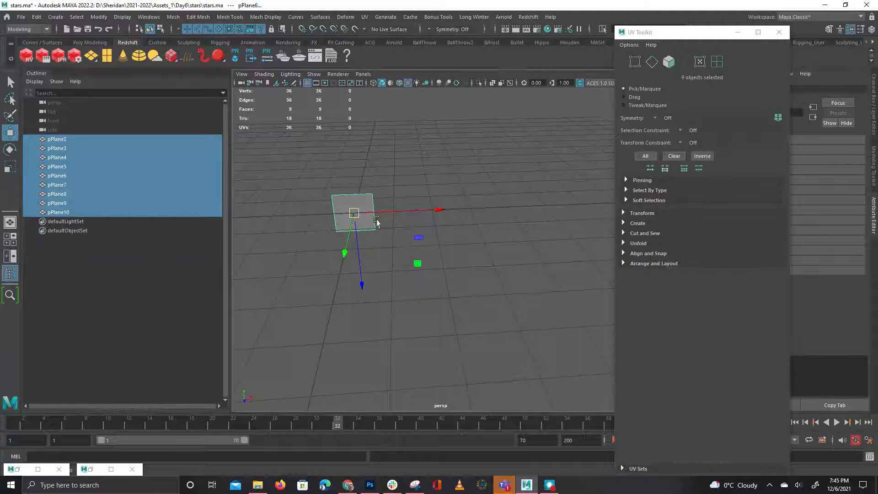
Render the stacked planes in Redshift, close the render view and deselect the planes
left_click(45, 55)
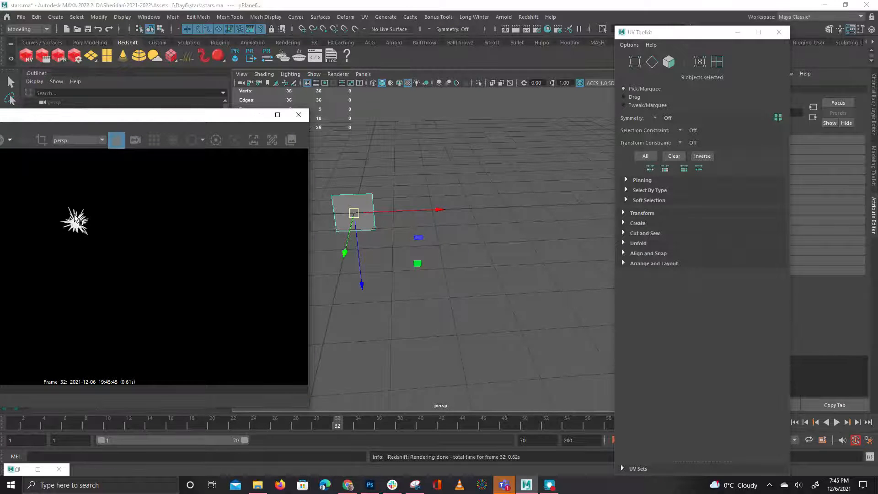
left_click(299, 115)
left_click(460, 208)
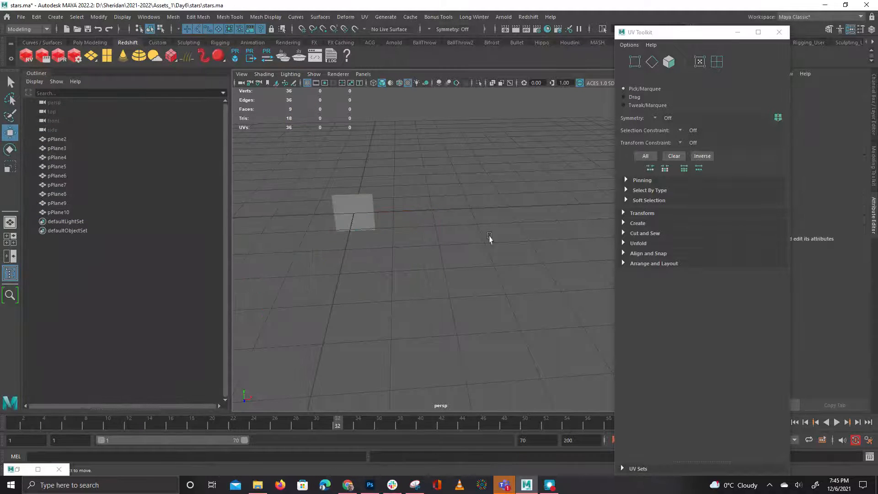
Rename the nine selected planes with Search and Replace Names, replacing "pPlane" with "star_geo" throughout their hierarchy
key("ctrl+z")
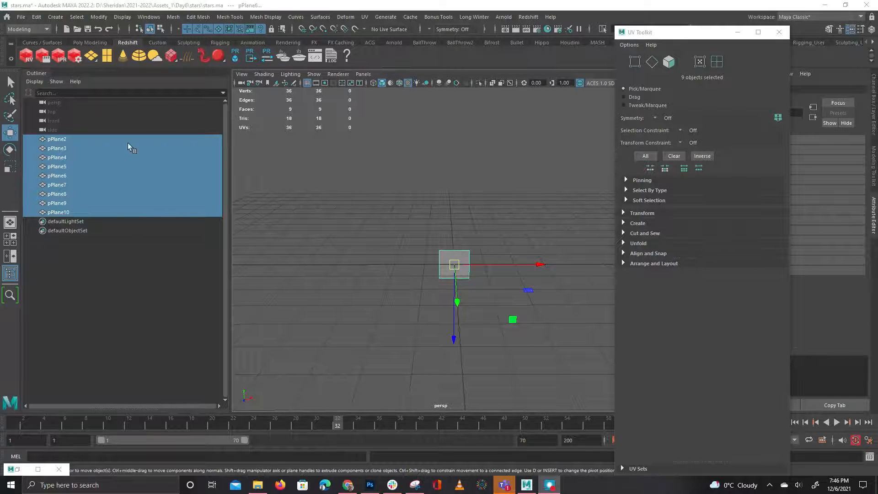
left_click(158, 42)
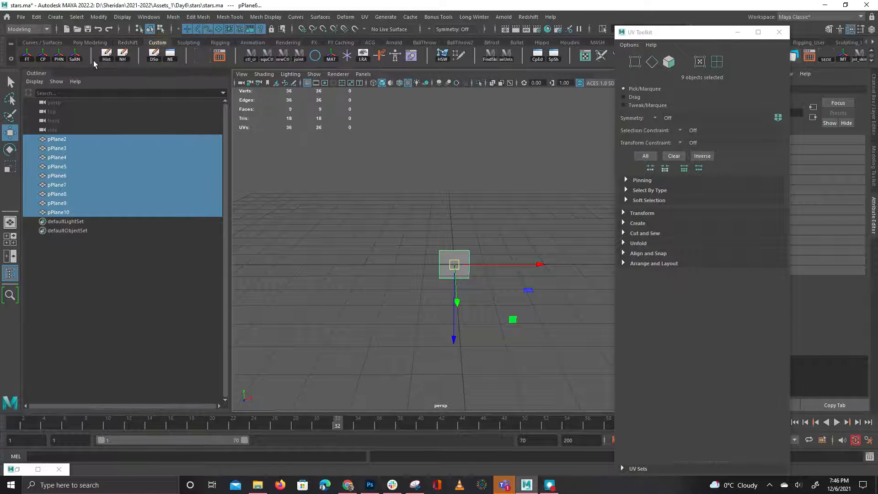
left_click(75, 58)
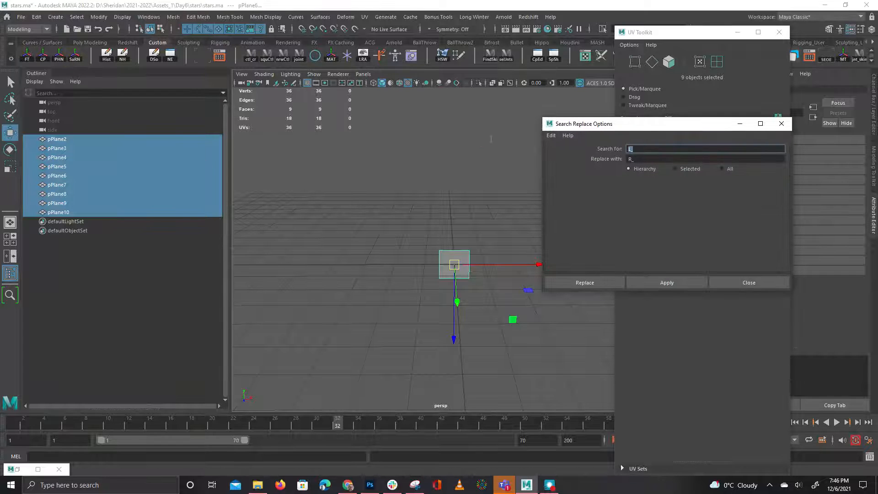
type("pPlane")
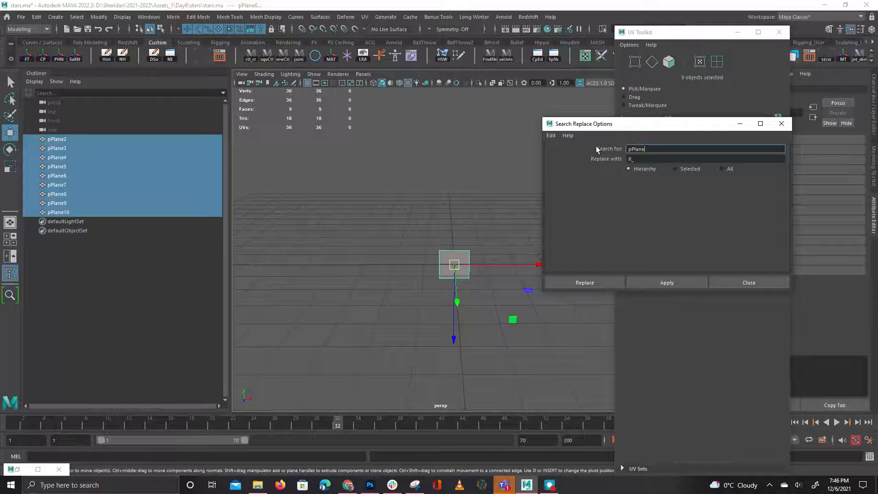
key("Tab")
type("start")
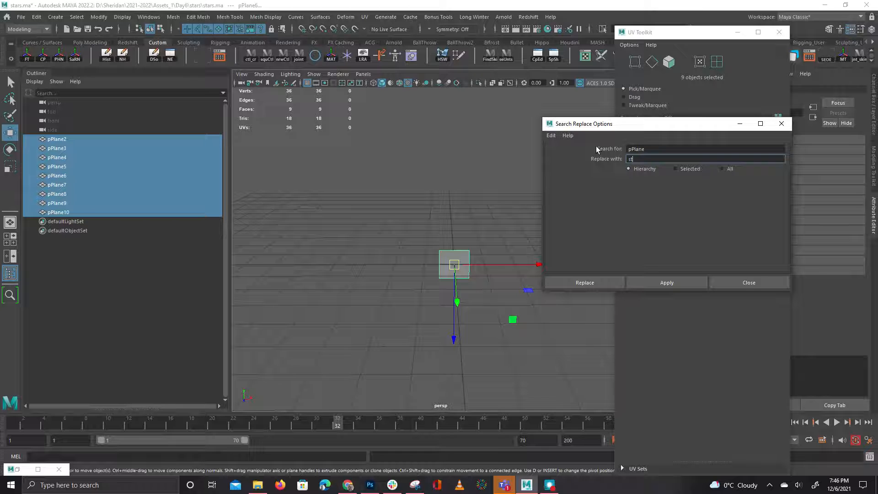
key("BackSpace")
type("_geo")
key("Return")
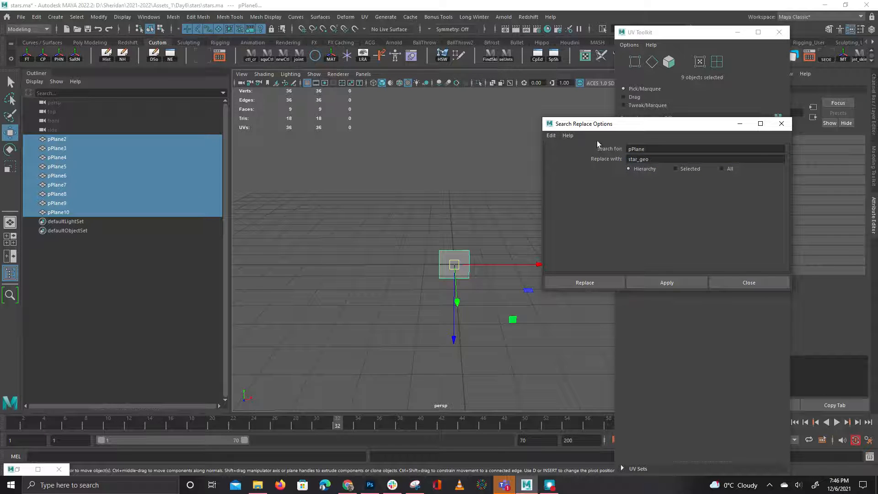
left_click(570, 282)
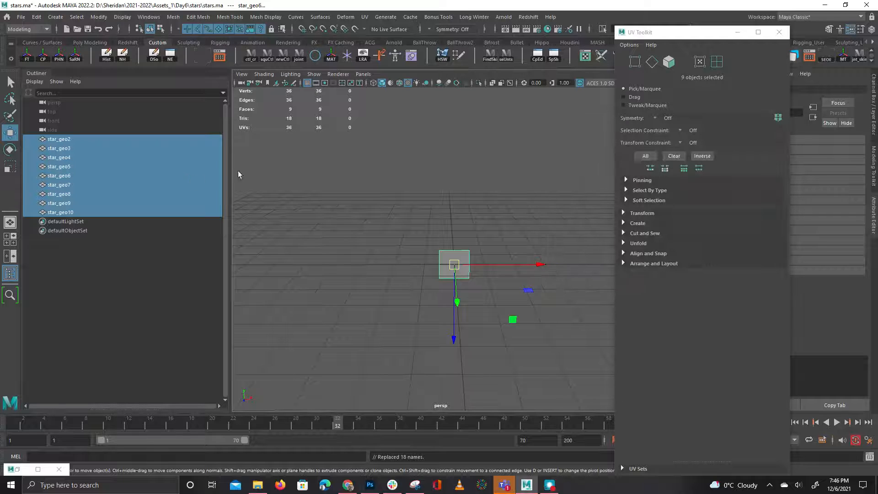
Freeze the transformations of the nine stacked star planes and select all nine again
left_click(371, 157)
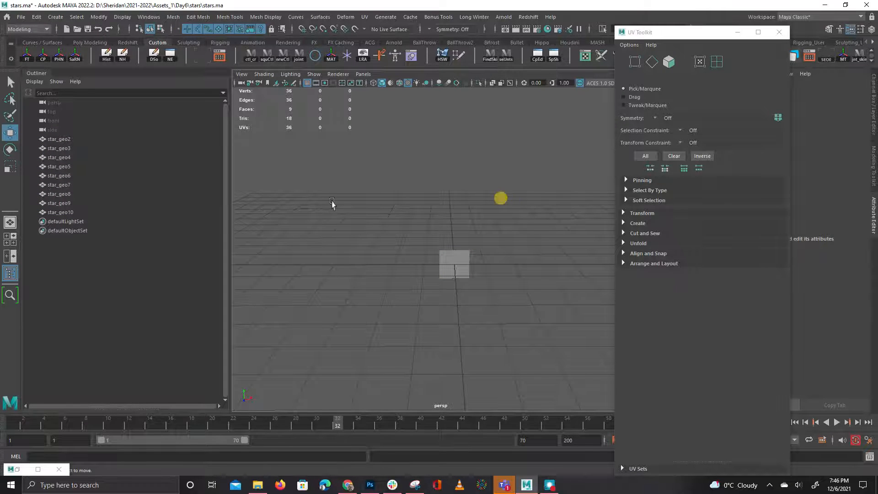
left_click_drag(367, 206, 620, 326)
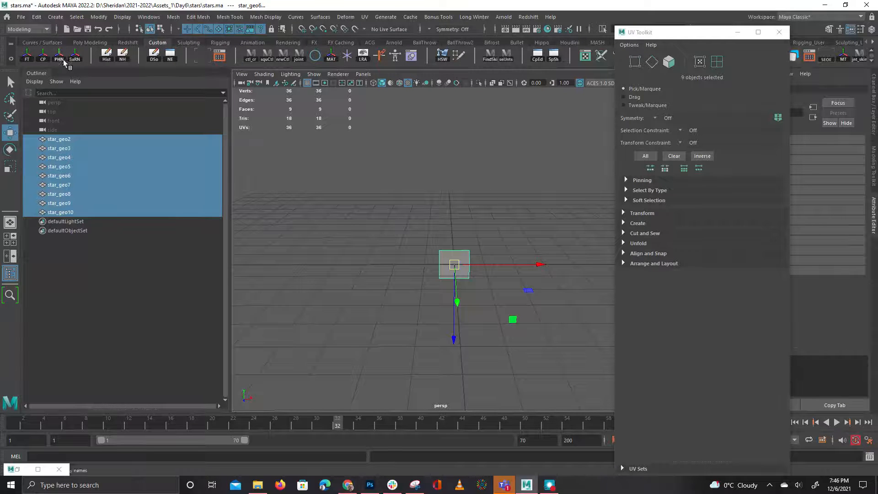
left_click(27, 55)
left_click(357, 163)
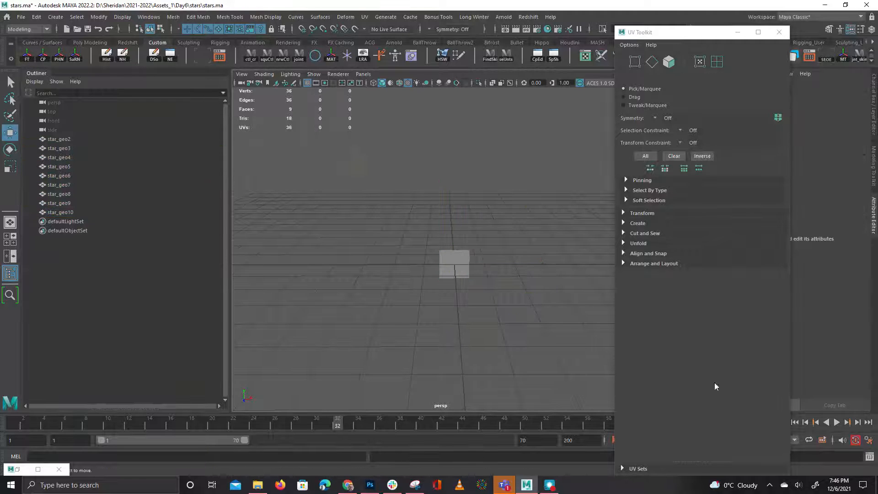
key("ctrl+z")
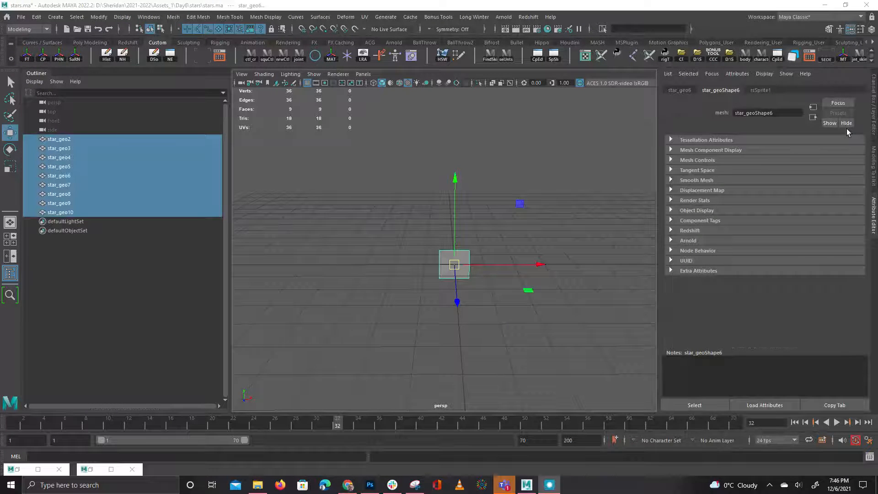
left_click_drag(302, 170, 612, 357)
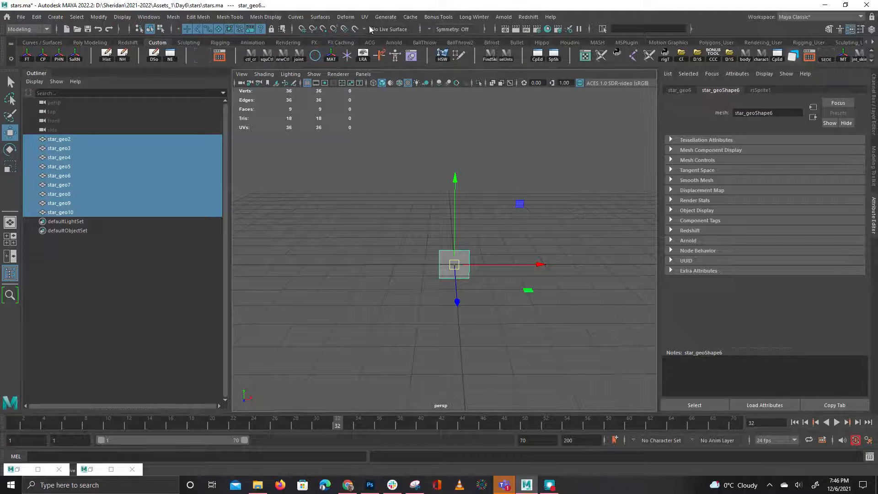
Switch to the FX menu set and create a MASH network from the nine selected star planes
left_click(28, 30)
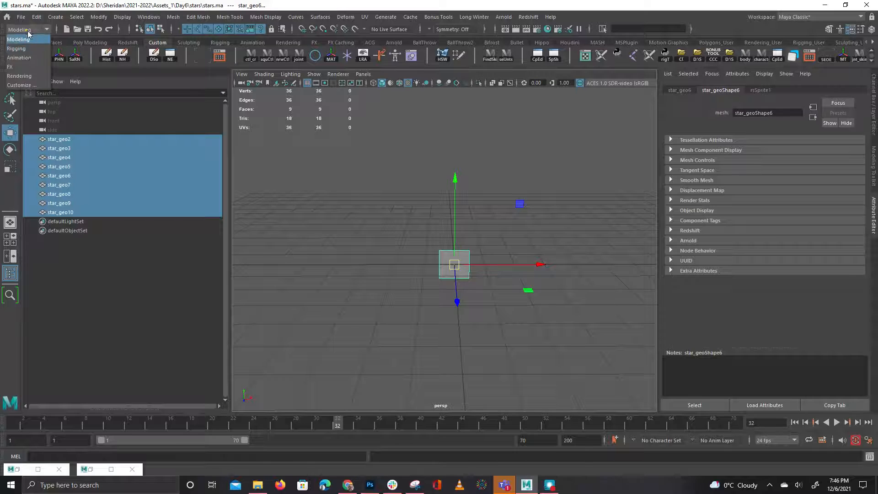
left_click(28, 67)
left_click(424, 18)
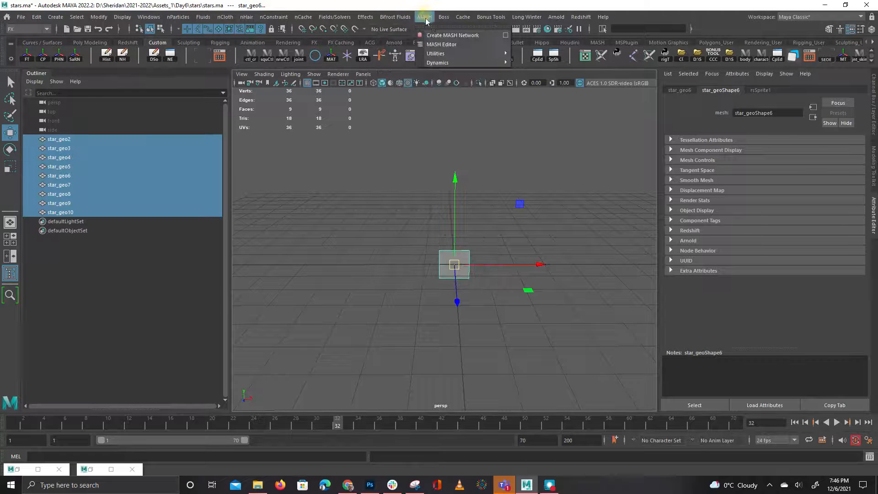
left_click(452, 35)
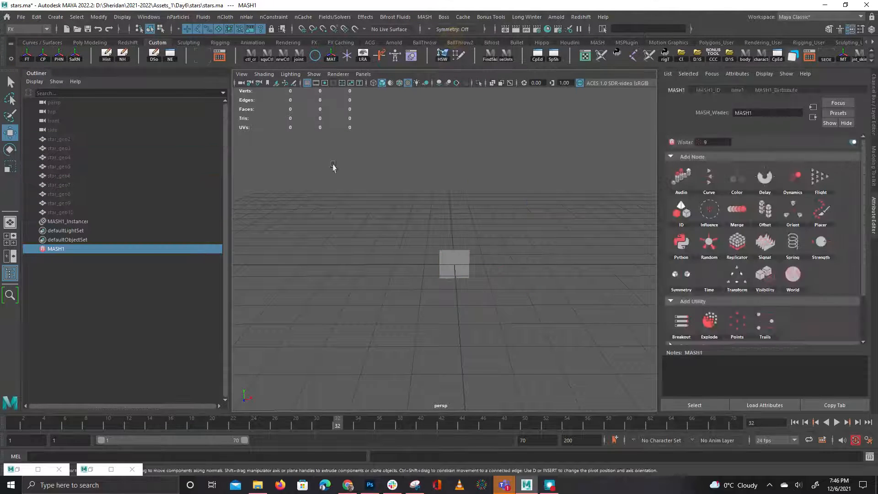
Open the MASH Editor, narrow the Outliner and place the editor beside it, over the viewport's edge
left_click(425, 17)
mouse_move(443, 18)
mouse_move(458, 52)
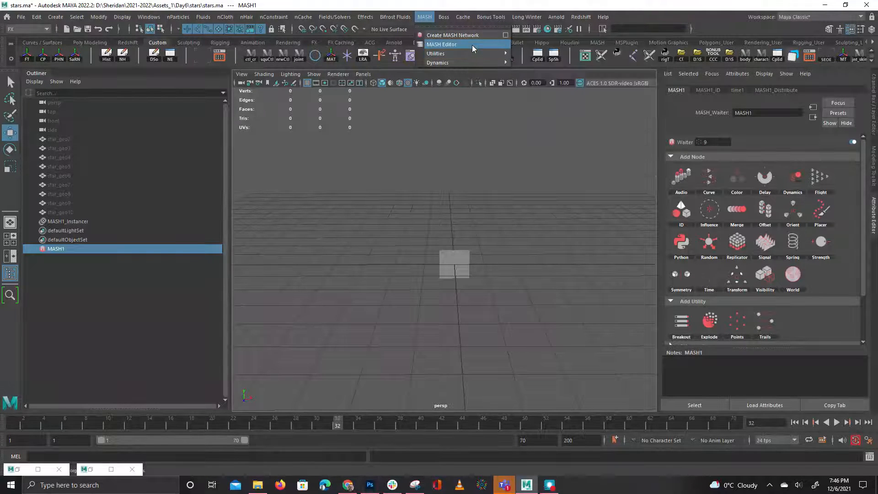
left_click(472, 45)
left_click_drag(158, 86, 278, 93)
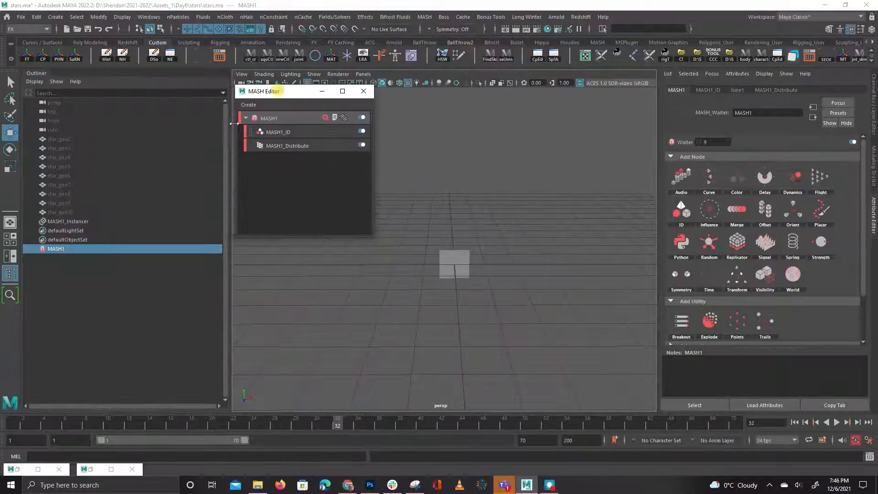
left_click_drag(229, 123, 62, 121)
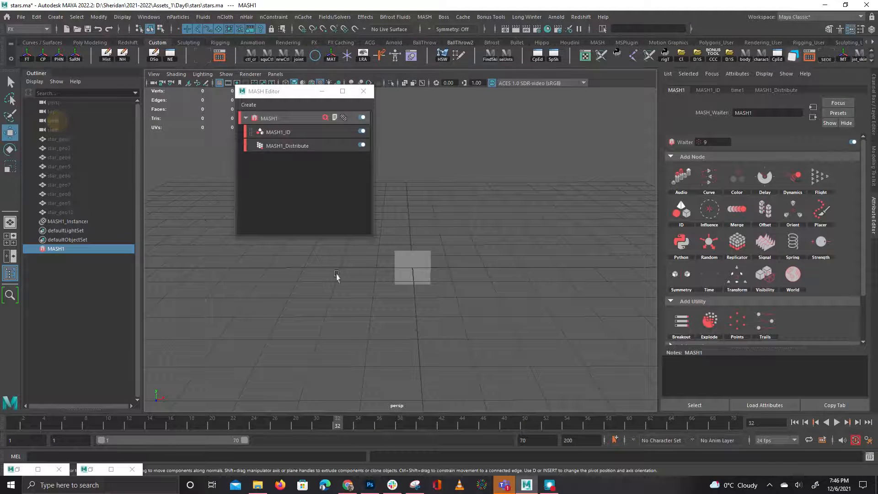
left_click_drag(275, 95, 201, 95)
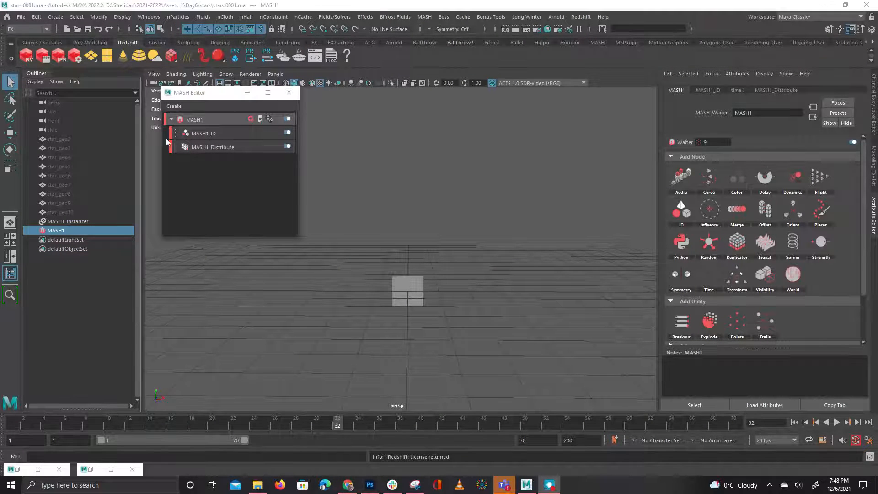
left_click_drag(208, 88, 187, 82)
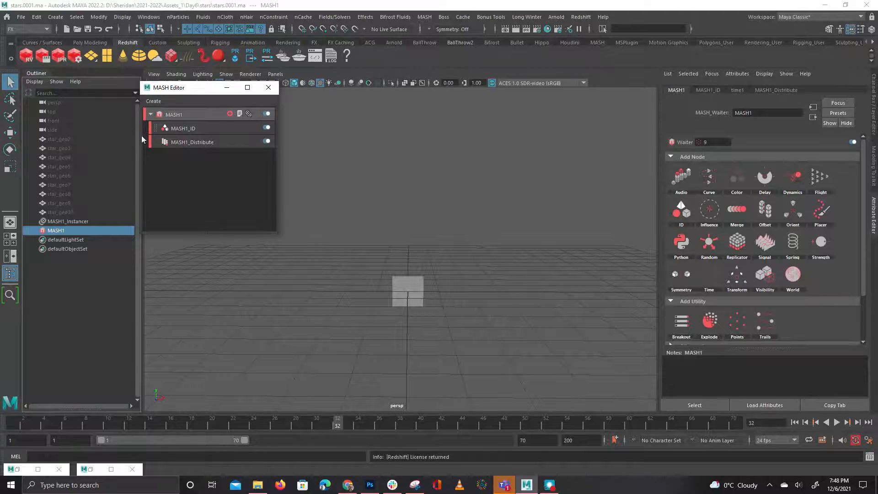
Set the ID type of the MASH1_ID node to Random
left_click(200, 130)
left_click(743, 156)
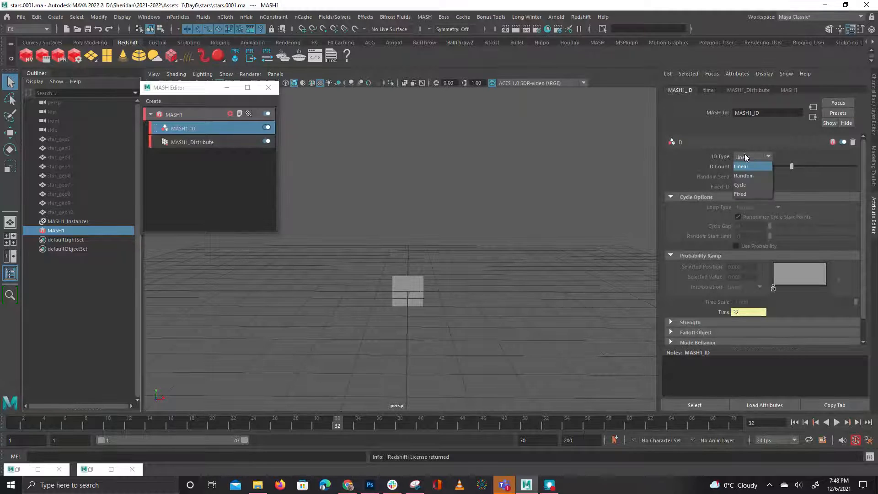
left_click(744, 175)
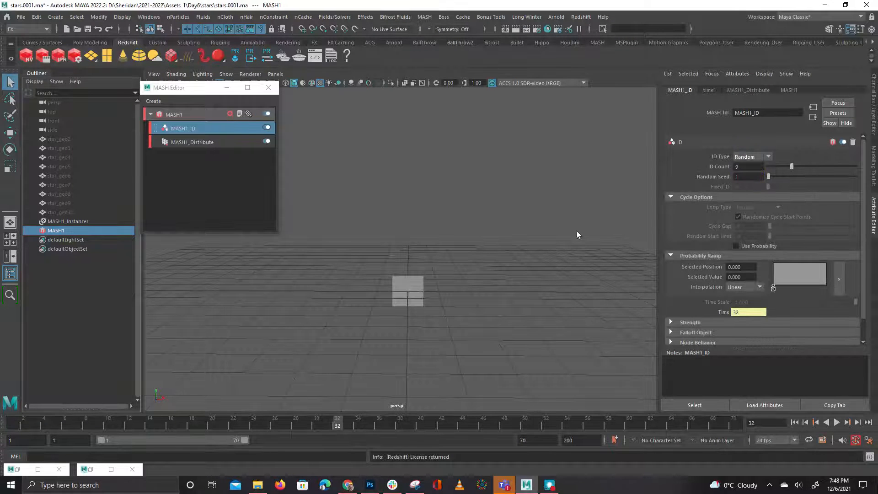
Set the MASH1_Distribute node to a Radial distribution with 23 points
left_click(221, 139)
left_click(748, 169)
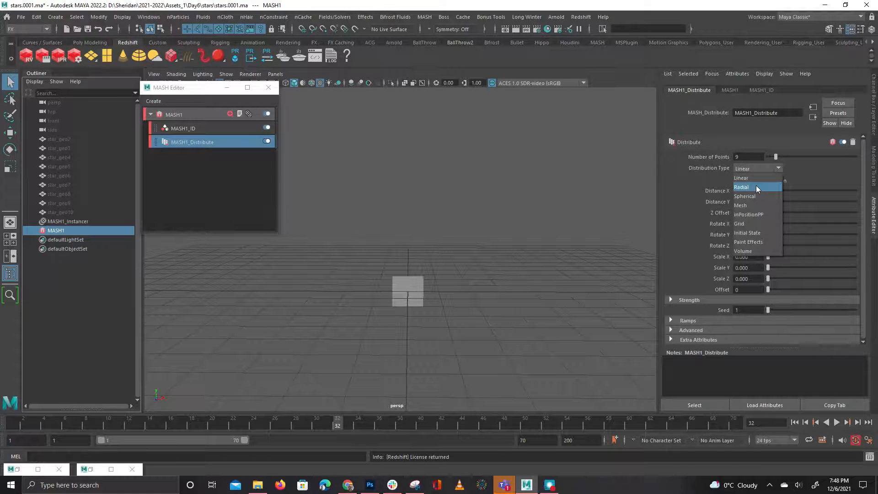
left_click(757, 188)
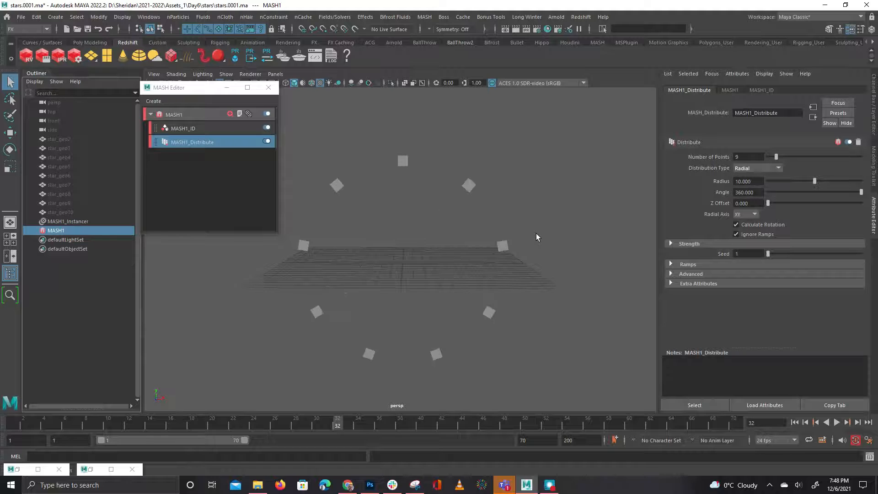
mouse_move(795, 157)
left_mouse_down()
mouse_move(768, 157)
mouse_move(848, 160)
mouse_move(780, 157)
mouse_move(801, 156)
mouse_move(782, 157)
mouse_move(791, 168)
left_mouse_up()
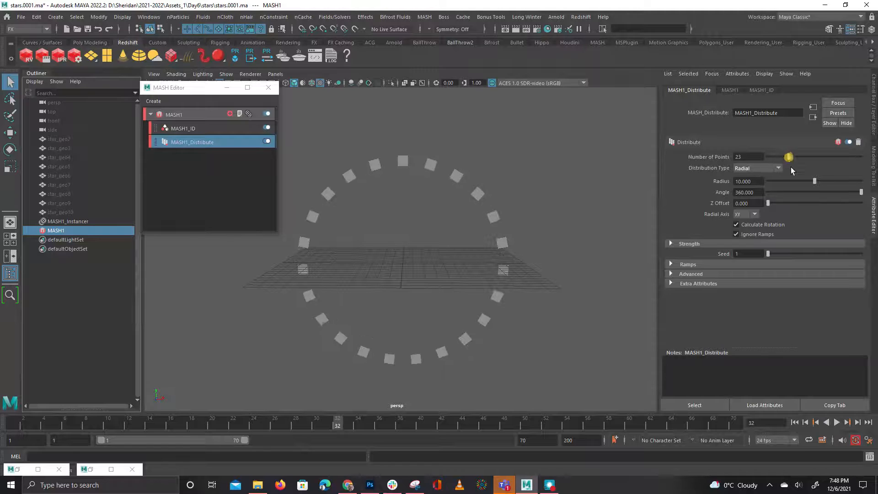
Change the MASH distribution type to Spherical and set its radius to 50
left_click(750, 168)
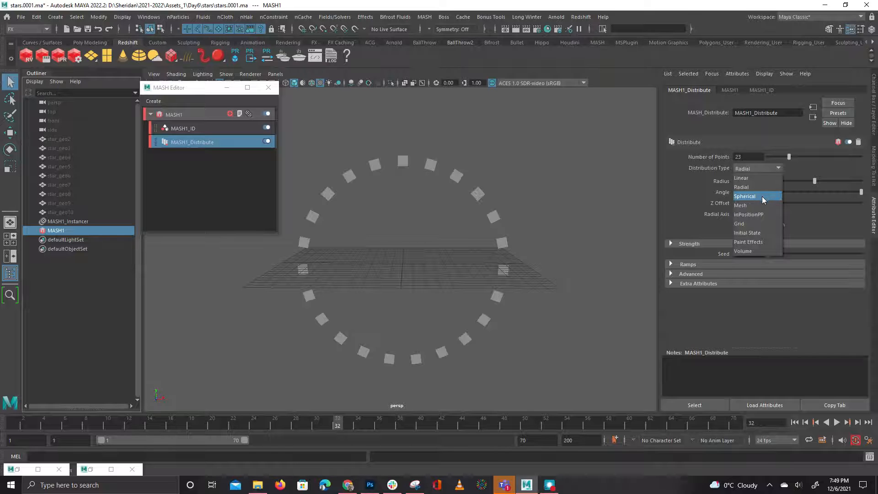
left_click(762, 197)
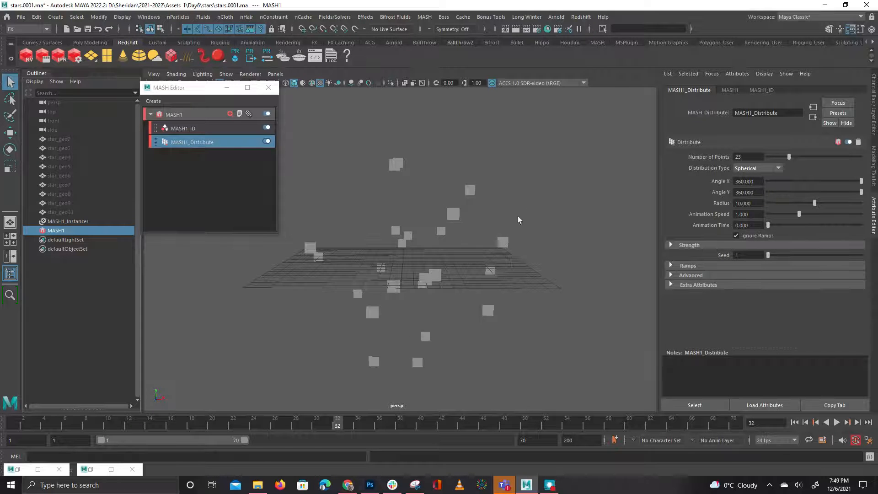
mouse_move(504, 205)
left_mouse_down("alt")
mouse_move(492, 261)
mouse_move(418, 288)
mouse_move(315, 240)
mouse_move(400, 185)
mouse_move(498, 204)
left_mouse_up("alt")
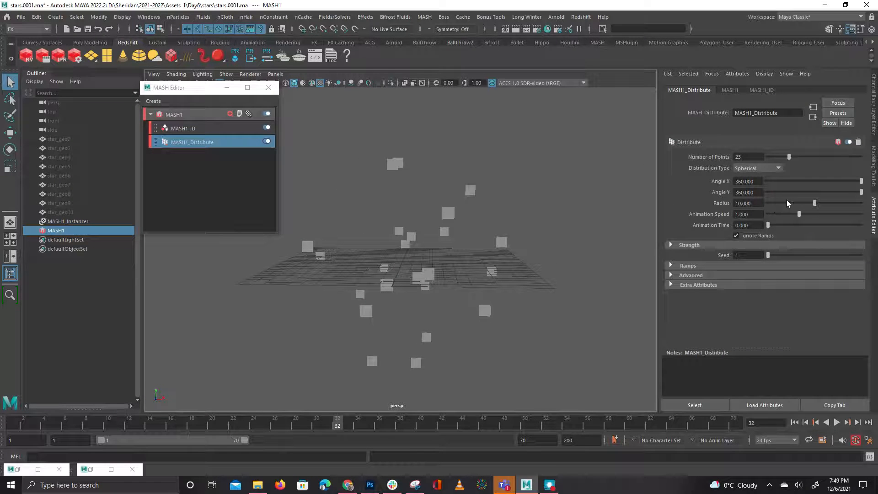
left_click_drag(759, 205, 704, 203)
type("50")
key("Return")
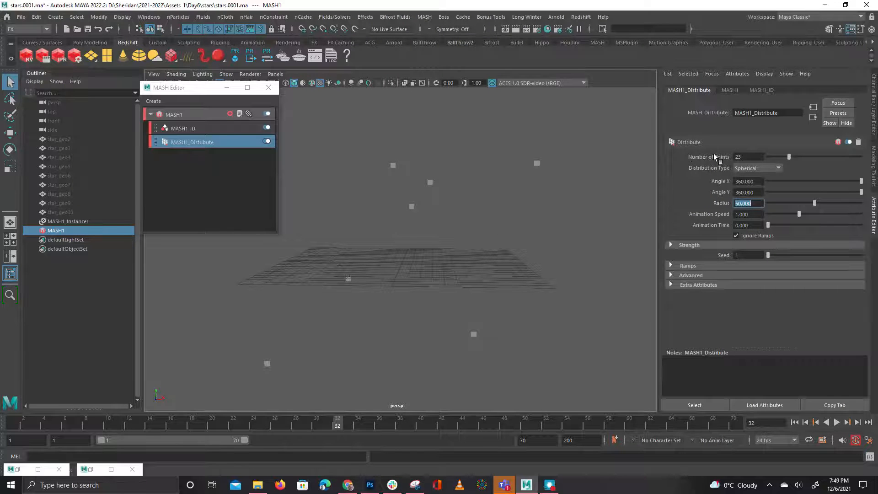
Set the number of points of the spherical distribution to 5000
left_click_drag(746, 156, 663, 149)
type("5000")
key("Return")
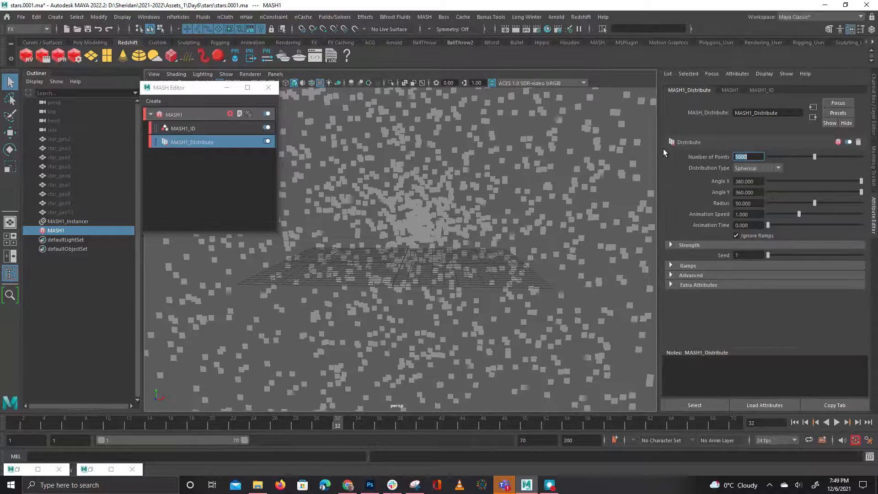
left_click_drag(451, 270, 413, 280, "alt")
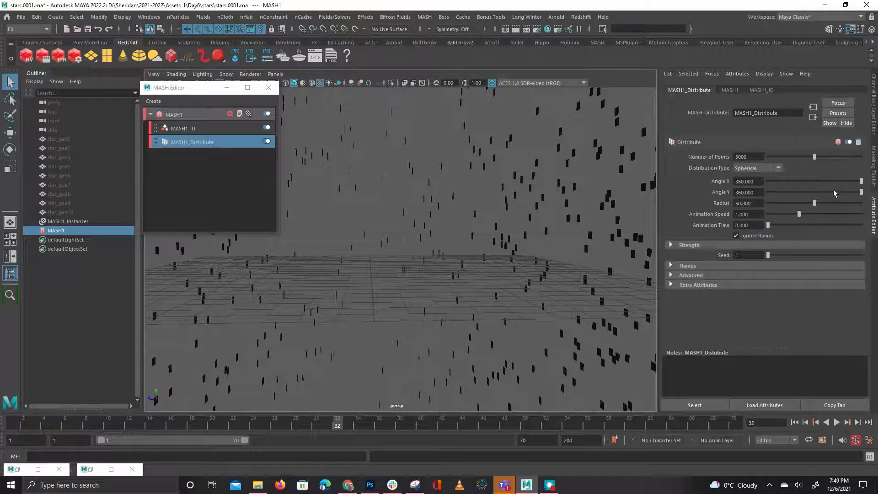
Try a different Angle Y for the spherical distribution and undo the last two Distribute changes
left_click_drag(832, 191, 862, 190)
key("ctrl+z")
key("ctrl+z")
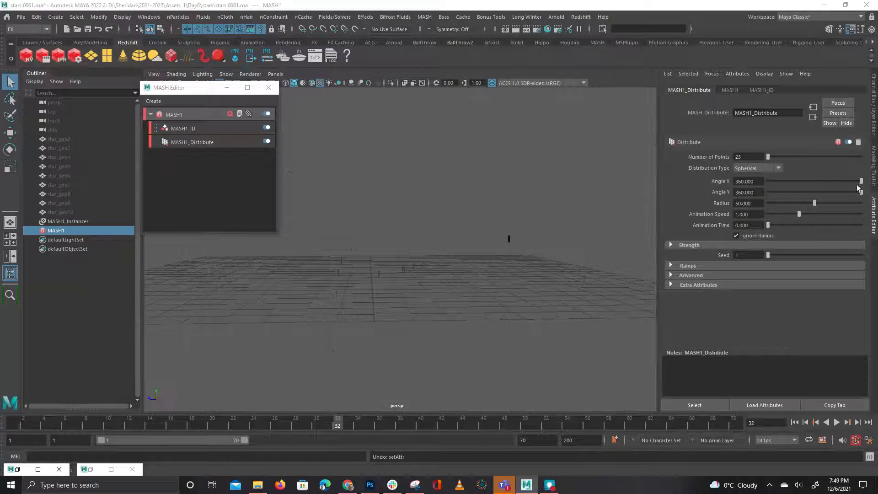
Adjust Angle X of the spherical distribution to about 210 and raise its number of points
left_click_drag(809, 182, 823, 184)
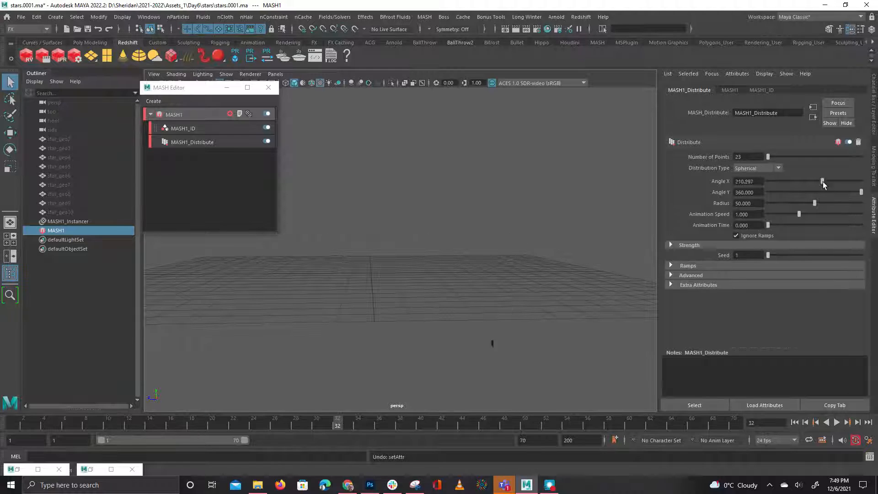
left_click(772, 170)
left_click(772, 169)
left_click_drag(784, 157, 809, 156)
Select all nine source star planes and rotate them around Y to face the view, tilting them slightly around X
left_click_drag(467, 242, 570, 245, "alt")
right_click_drag(571, 245, 341, 262, "alt")
middle_click_drag(341, 262, 478, 256, "alt")
left_click_drag(479, 256, 538, 302, "alt")
left_click_drag(73, 210, 49, 140)
key("e")
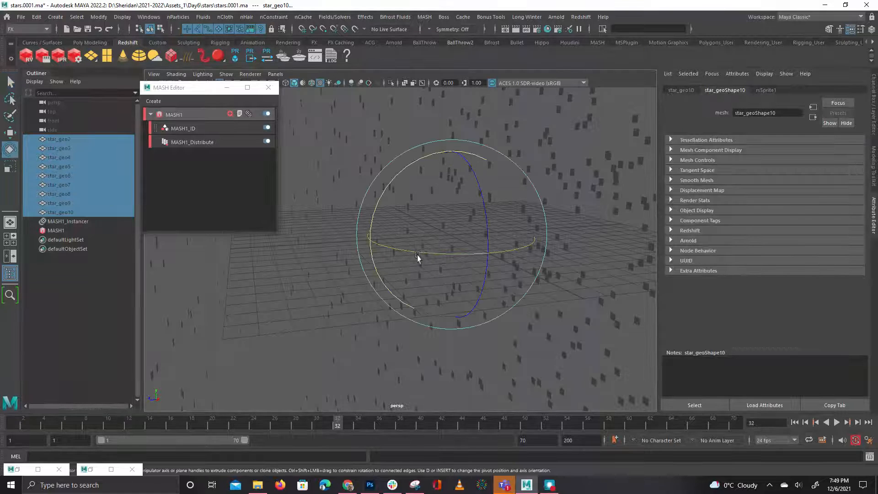
left_click_drag(412, 255, 518, 249)
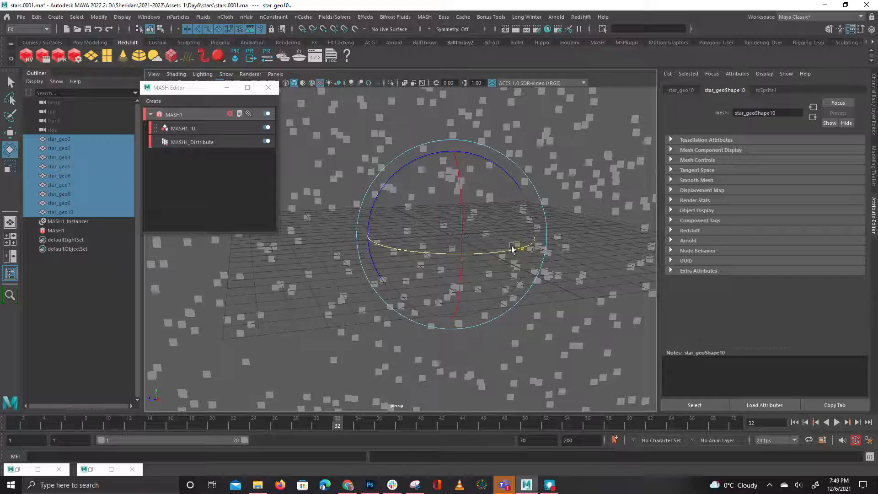
left_click_drag(450, 210, 454, 229)
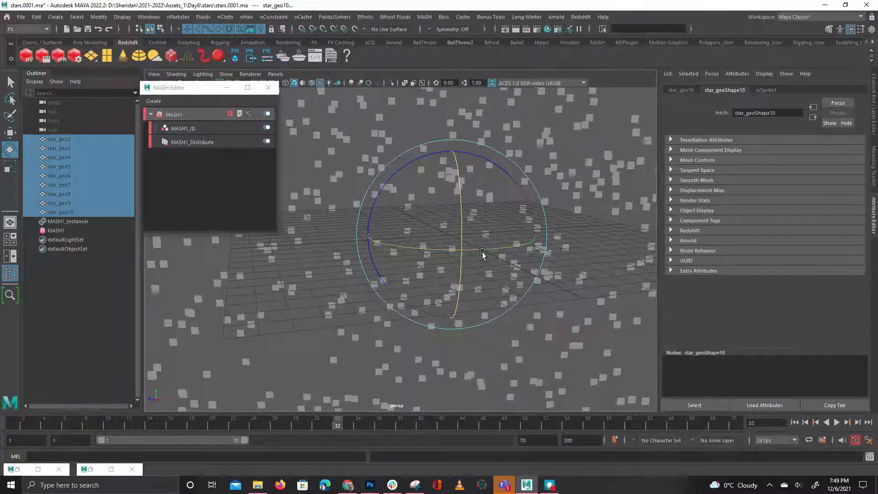
Render the star field in the Redshift Render View and examine individual stars up close
left_click_drag(505, 253, 563, 288, "alt")
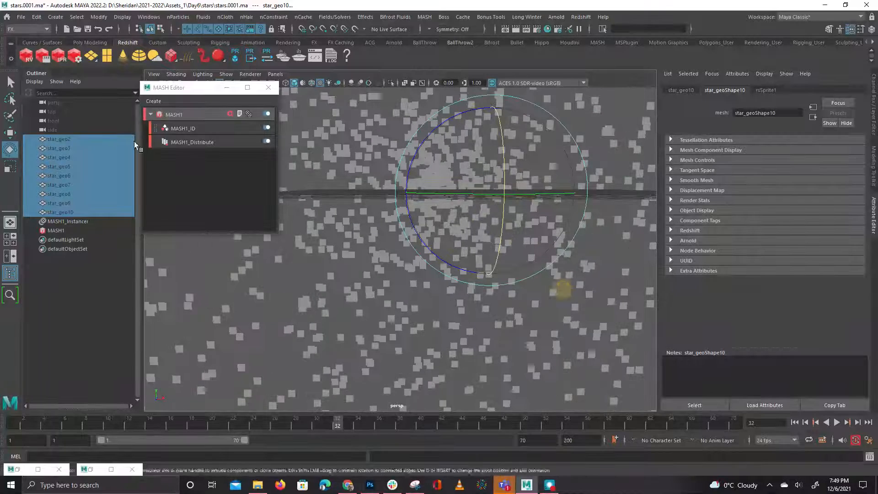
left_click(55, 55)
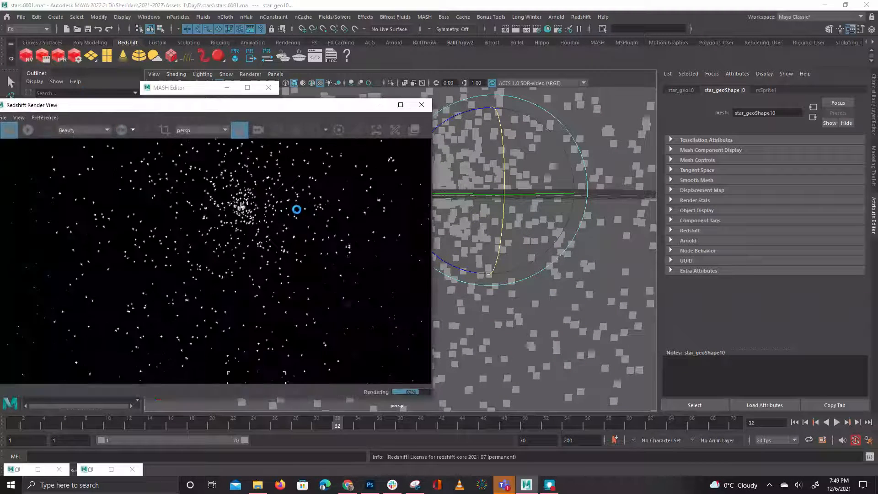
scroll(289, 208, "up", 3)
scroll(270, 253, "down", 5)
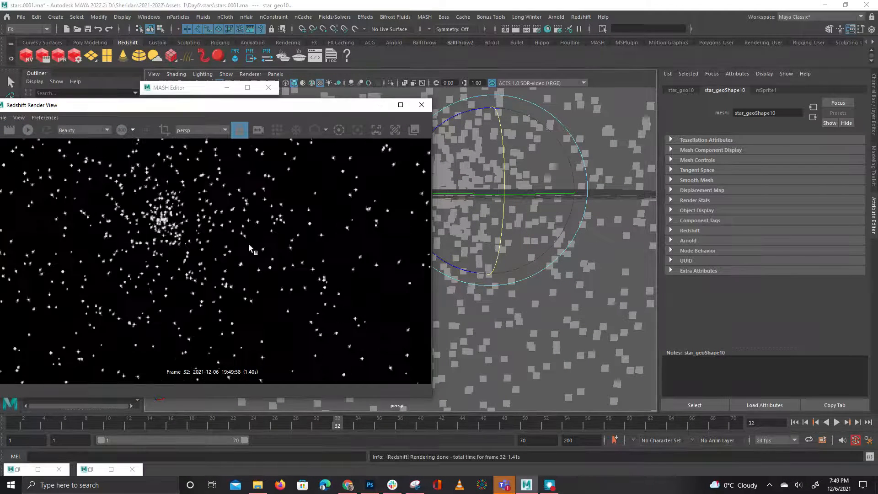
middle_click_drag(244, 238, 258, 196)
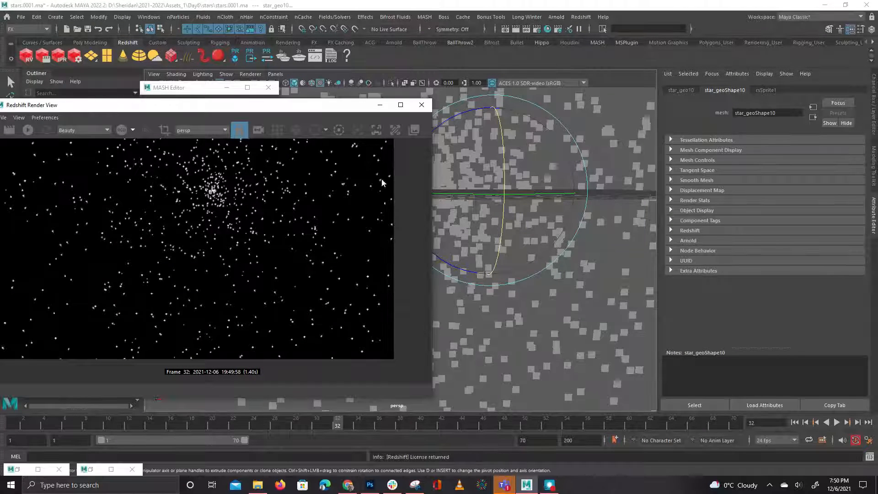
scroll(210, 267, "up", 2)
scroll(228, 245, "up", 3)
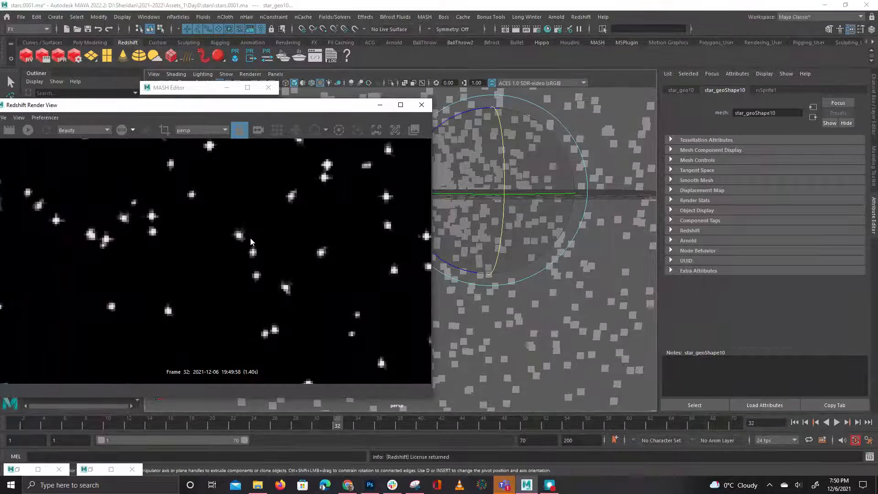
Open the render settings beside the render view and set the renderer to Redshift
left_click(537, 29)
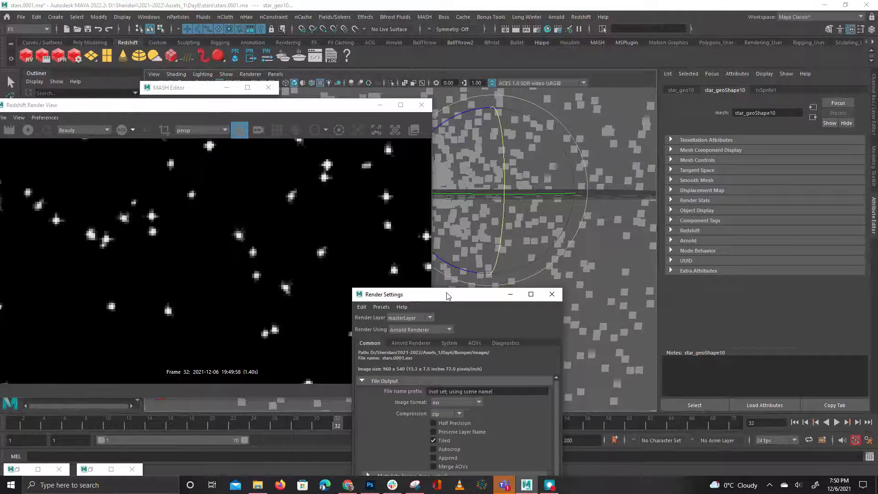
left_click_drag(444, 294, 588, 98)
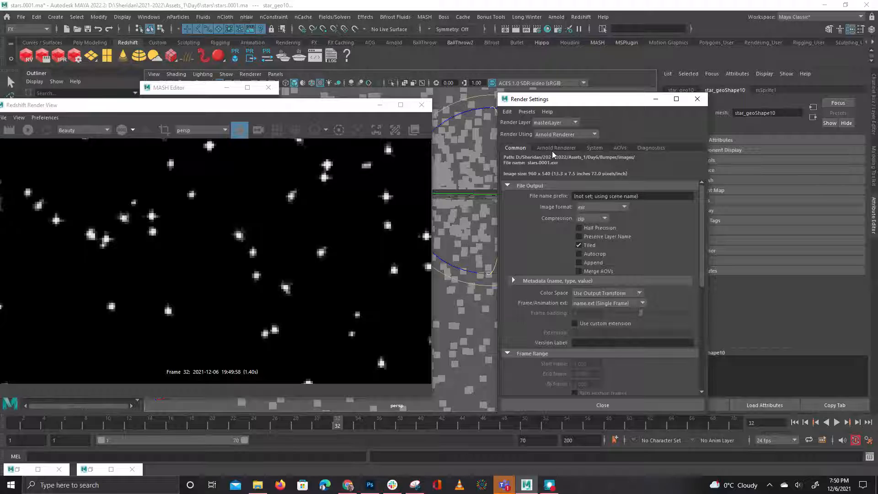
left_click(547, 135)
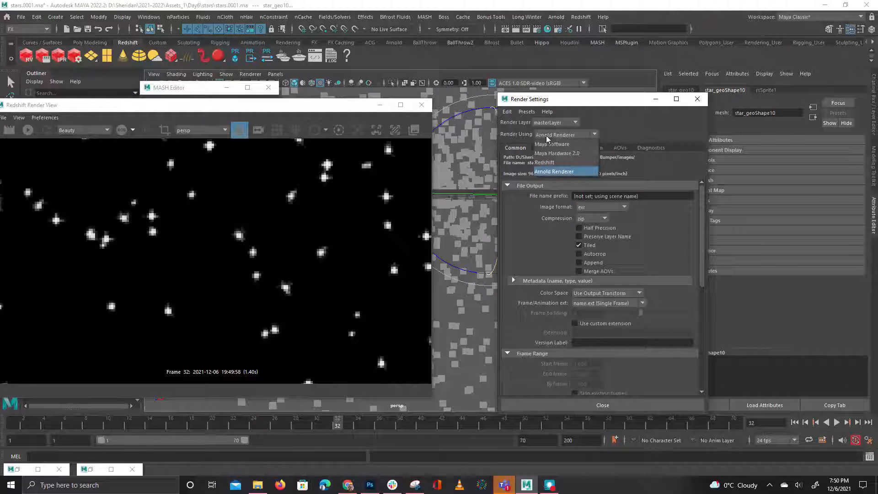
left_click(554, 162)
Set the render resolution preset to HD 1080 in the render settings
scroll(575, 329, "down", 3)
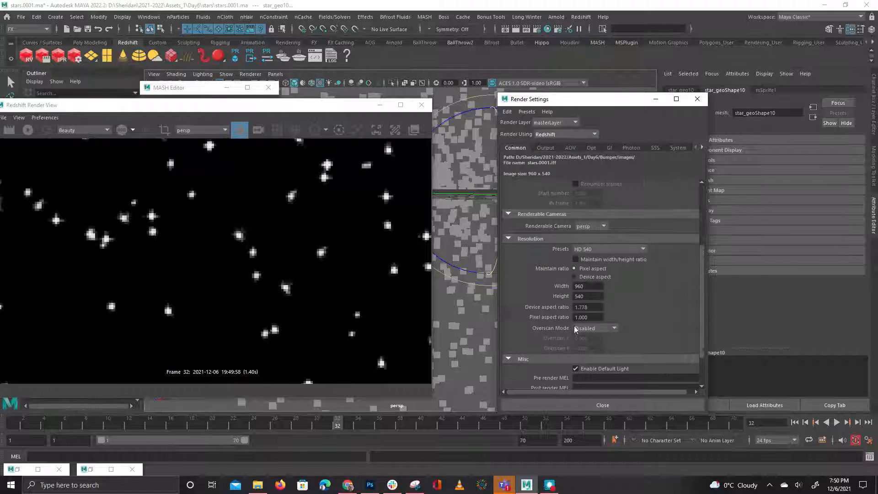
left_click(598, 248)
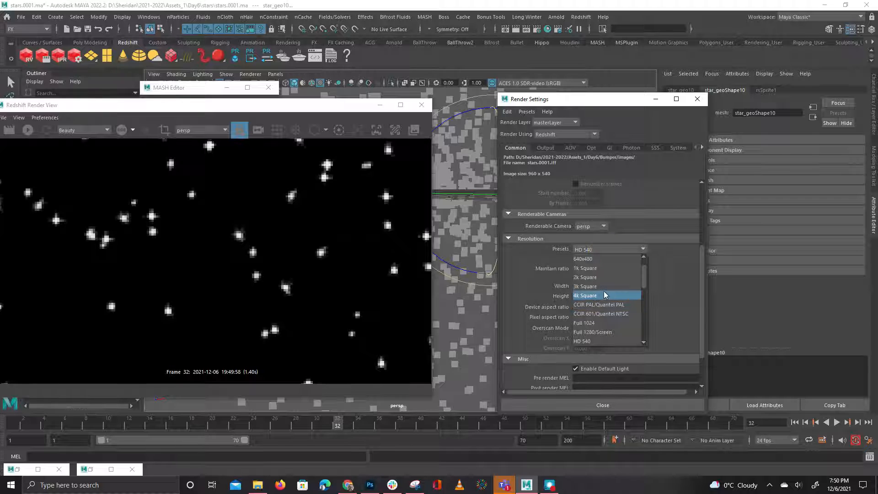
scroll(622, 288, "down", 3)
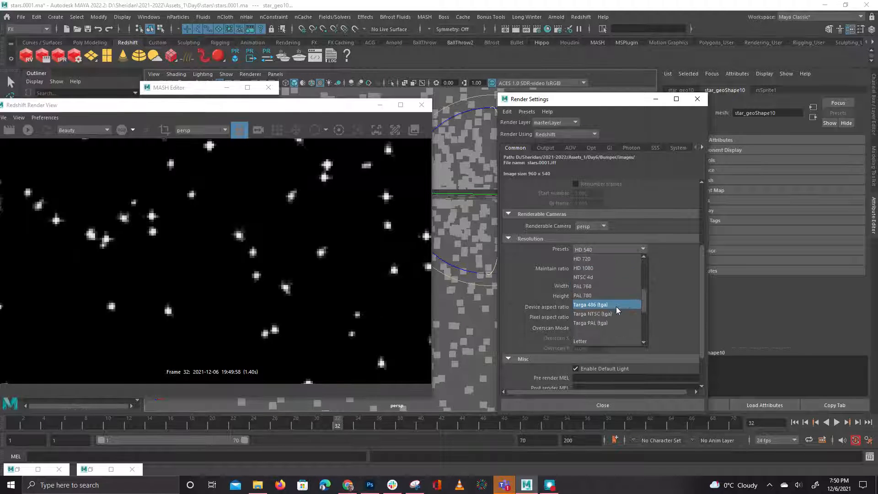
left_click(613, 269)
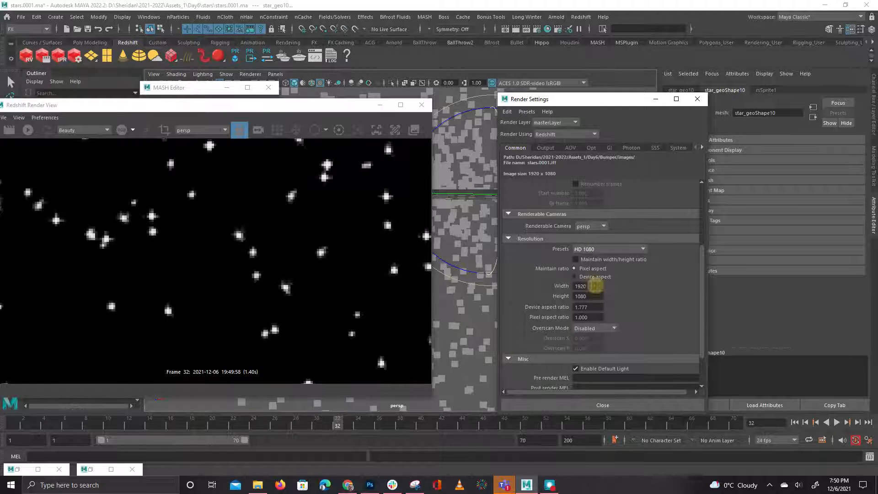
Render the star field again at the new resolution and examine the star shapes and dense cluster up close
left_click_drag(139, 114, 385, 117)
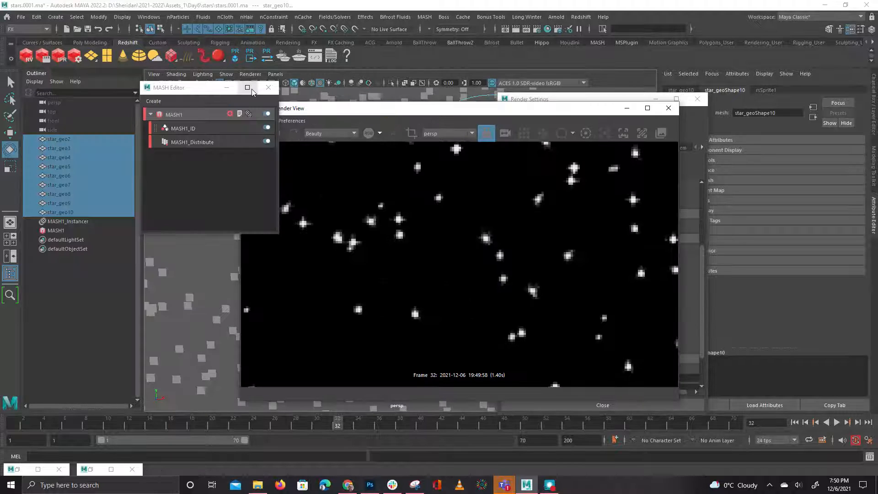
left_click(227, 87)
left_click(256, 133)
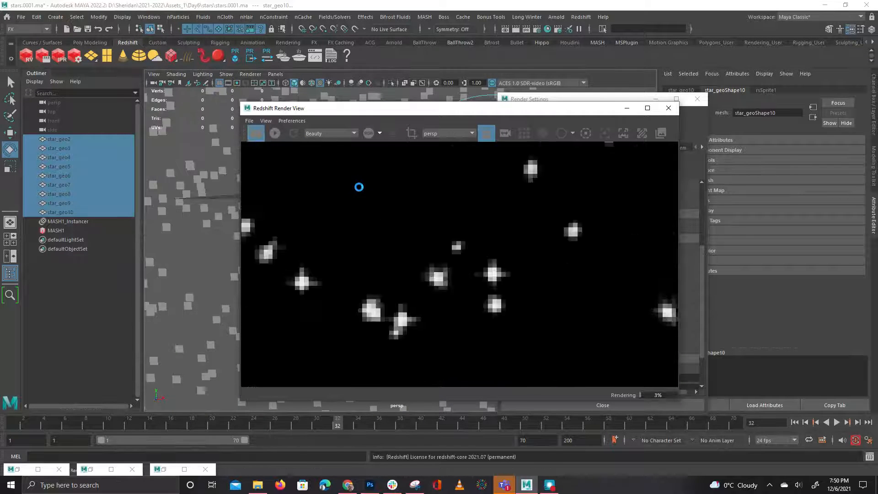
scroll(549, 275, "down", 5)
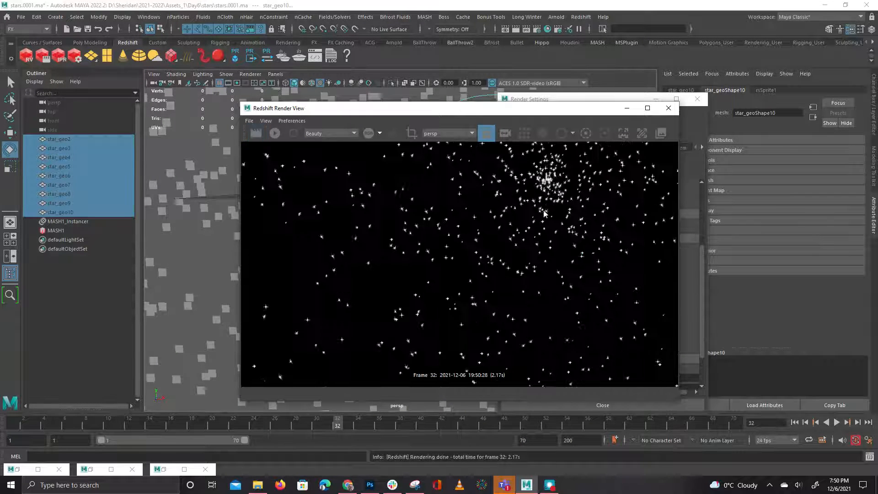
middle_click_drag(560, 200, 459, 264)
scroll(459, 267, "up", 8)
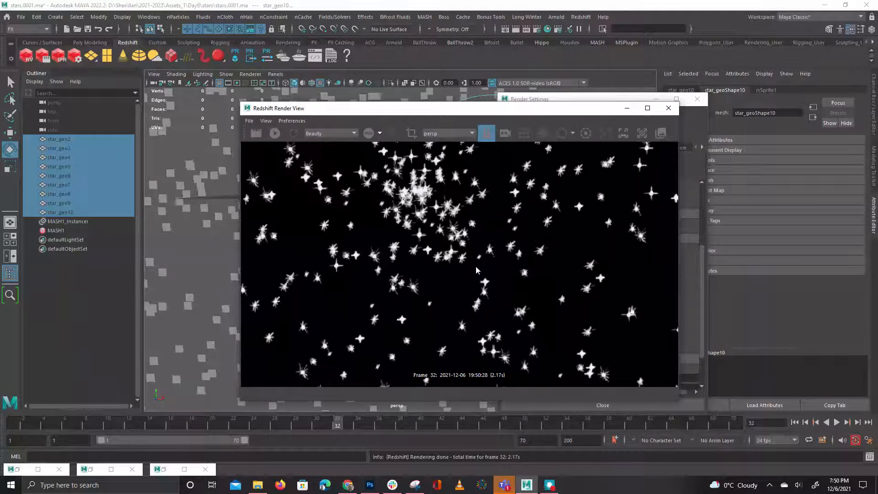
middle_click_drag(248, 231, 171, 355)
left_click_drag(561, 114, 282, 72)
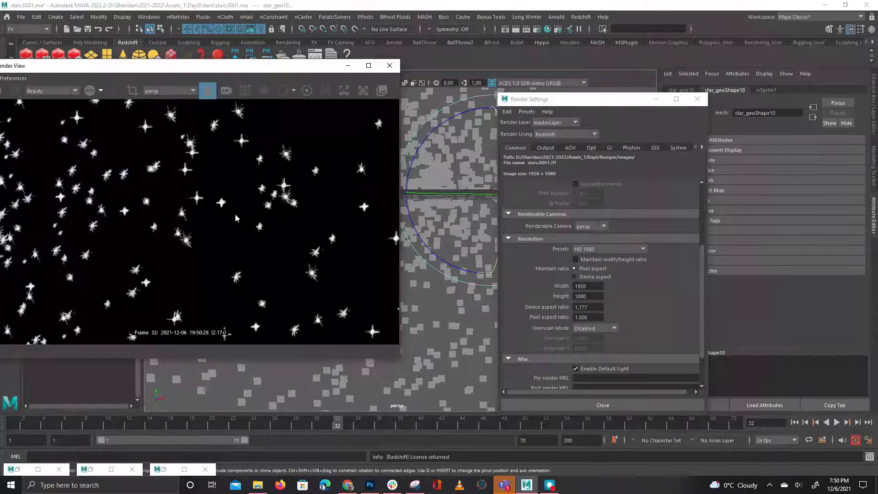
scroll(183, 215, "down", 2)
middle_click_drag(122, 212, 220, 205)
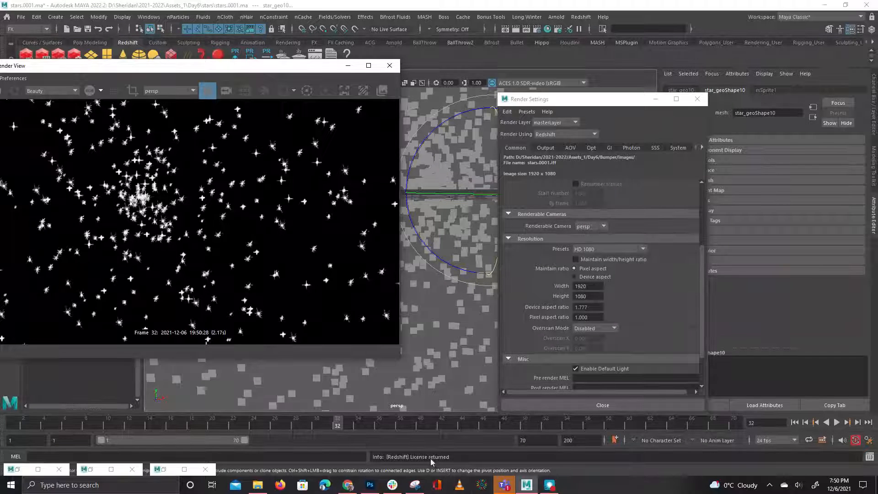
Reduce the radius of the MASH1 spherical distribution to about 27.7 and render the star field again
left_click_drag(576, 101, 122, 80)
left_click(196, 79)
left_click_drag(195, 67, 83, 277)
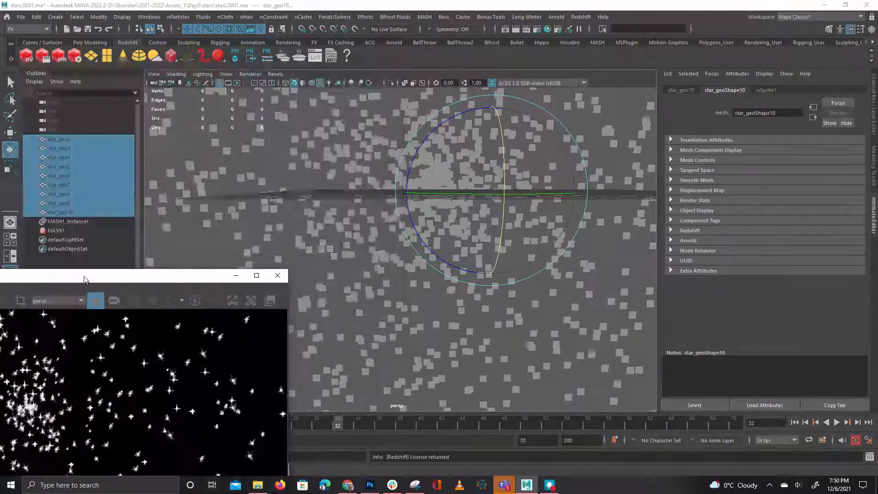
left_click(79, 230)
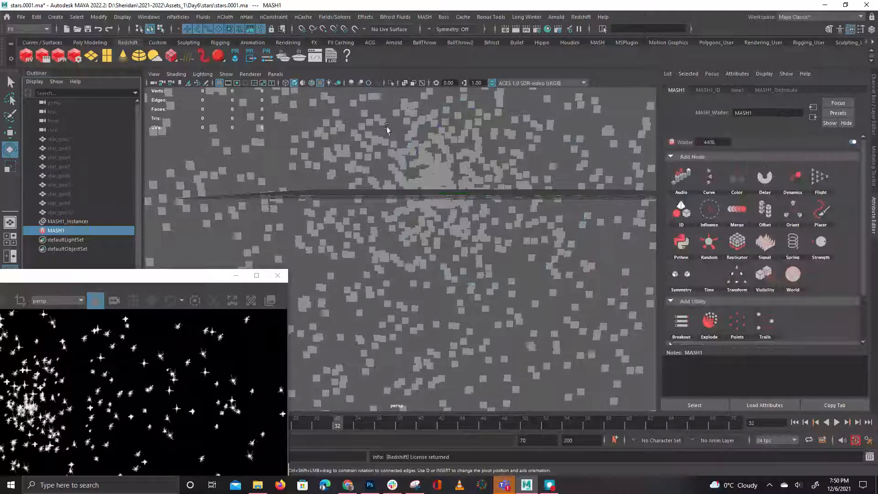
left_click(767, 90)
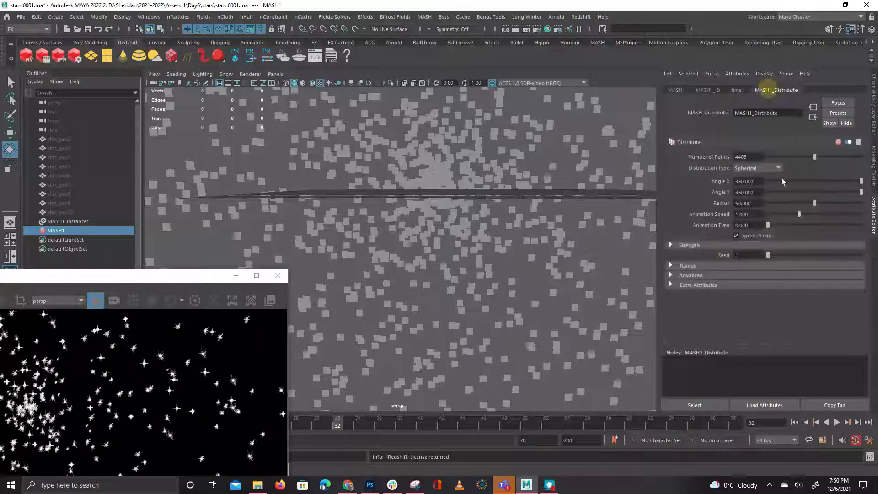
left_click_drag(798, 203, 793, 203)
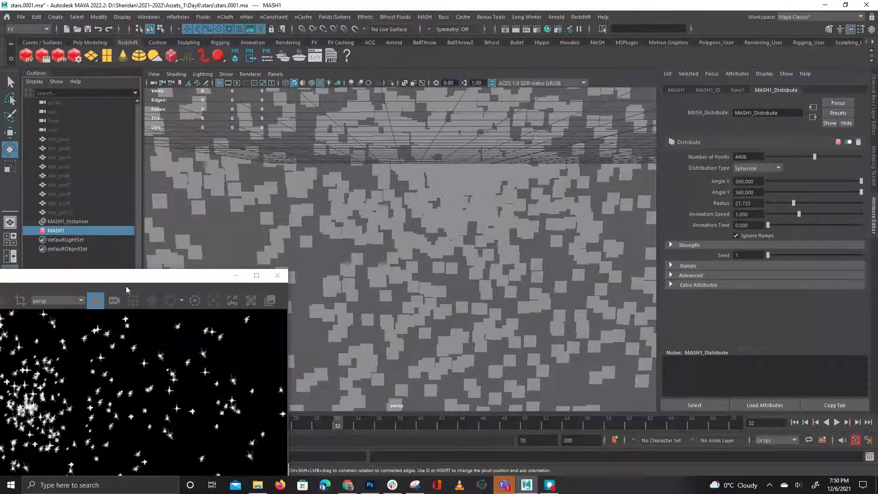
left_click_drag(127, 281, 370, 123)
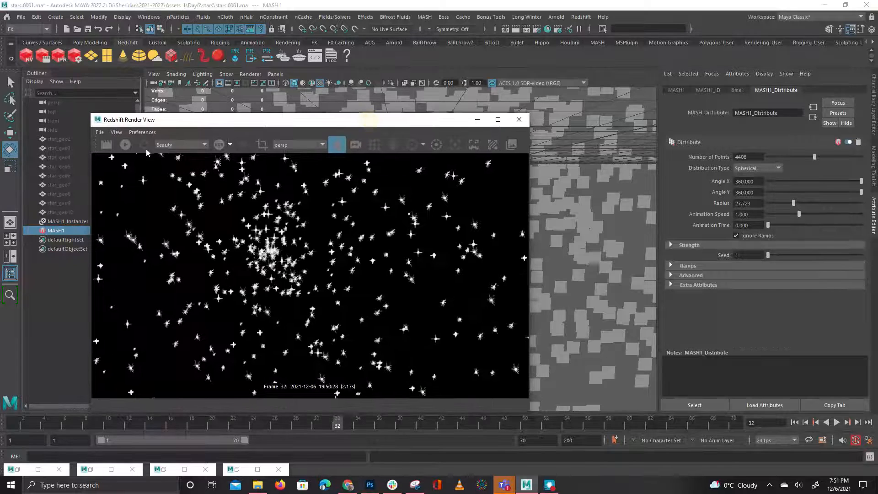
left_click(107, 146)
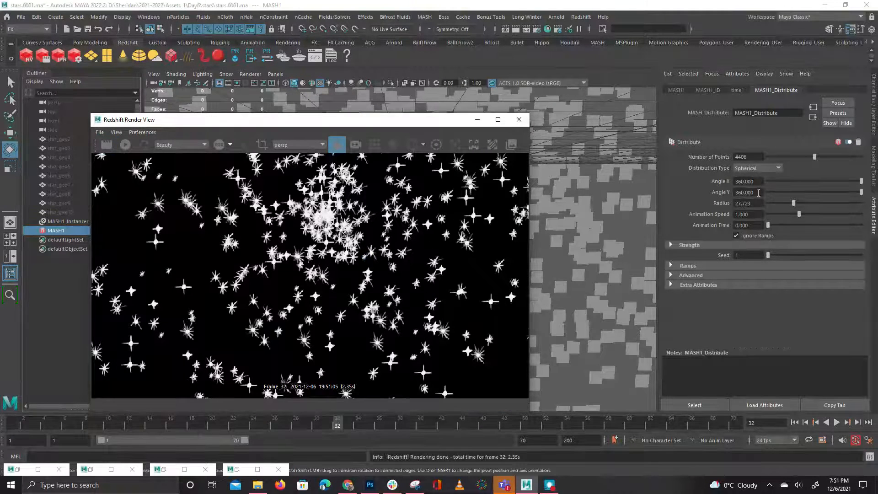
Lower the distribution's number of points to about 1178 and render the thinned star field
left_click(783, 159)
left_click_drag(783, 162, 780, 160)
left_click(107, 145)
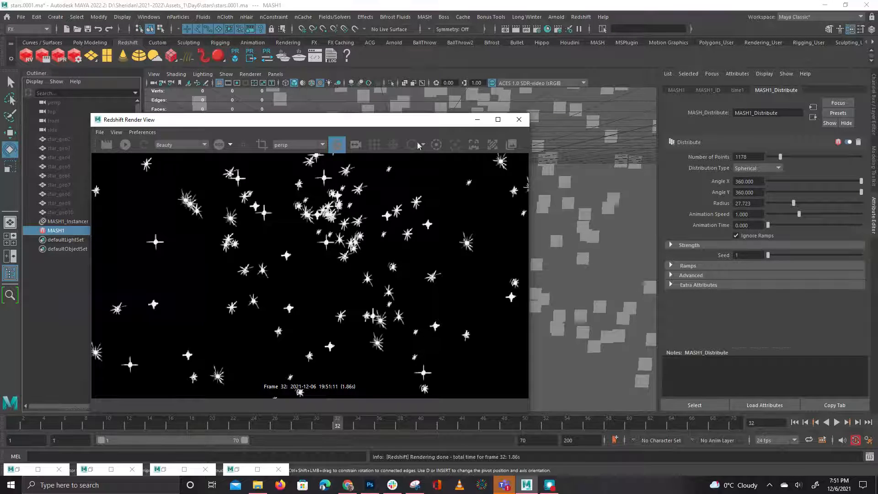
Open the rsIncandescent1 shader that feeds the sprite material of star_geo8
left_click(68, 194)
left_click(760, 90)
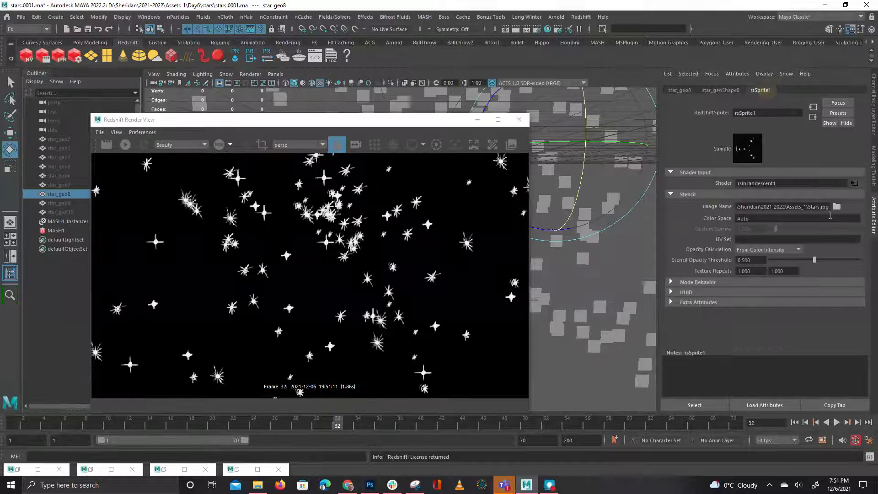
left_click(854, 183)
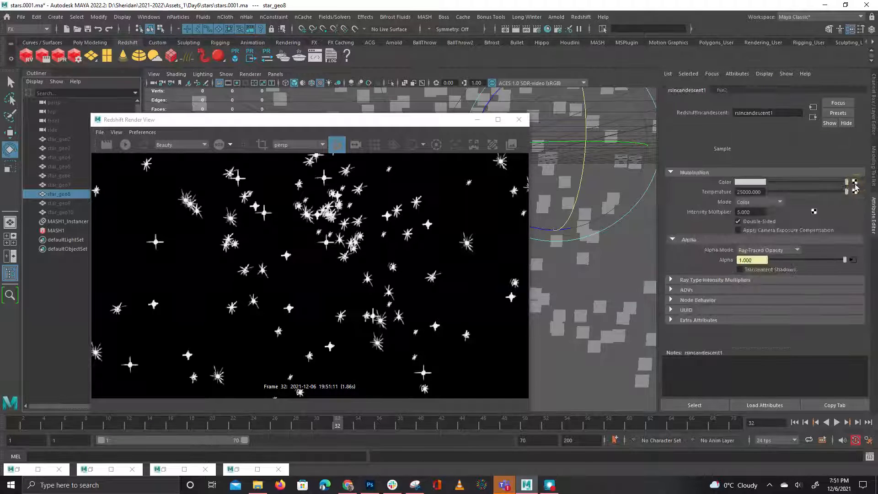
Raise the shader's intensity multiplier to 20 and re-render to compare the stars' brightness
double_click(764, 211)
type("100")
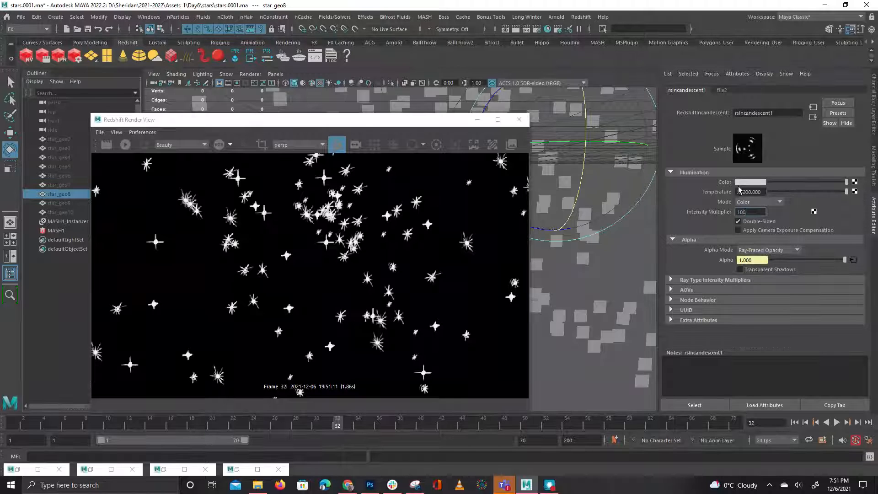
key("BackSpace")
key("Return")
left_click(105, 144)
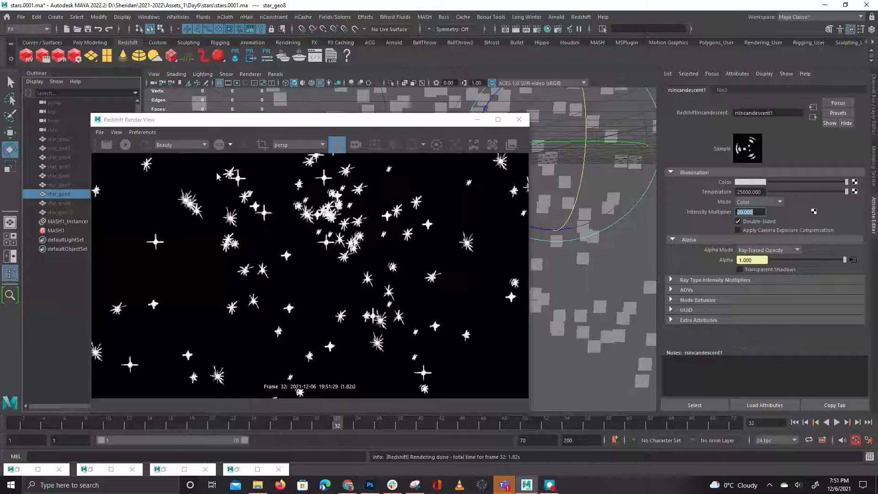
left_click(106, 144)
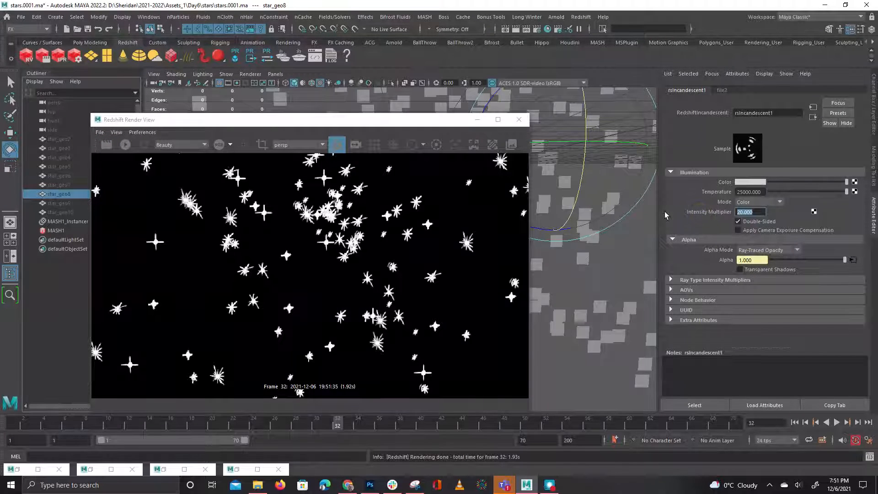
Turn off Double-Sided and enable Apply Camera Exposure Compensation on the shader, rendering after each change
left_click(738, 221)
left_click(106, 144)
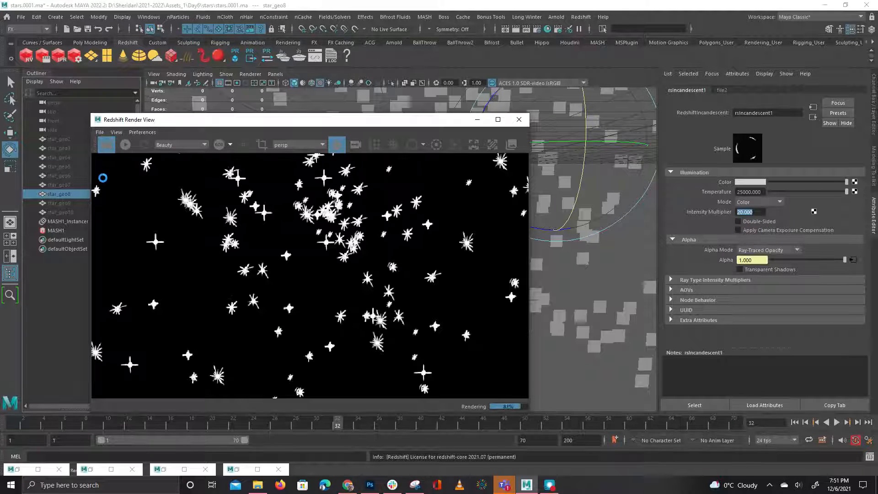
left_click(742, 229)
left_click(107, 145)
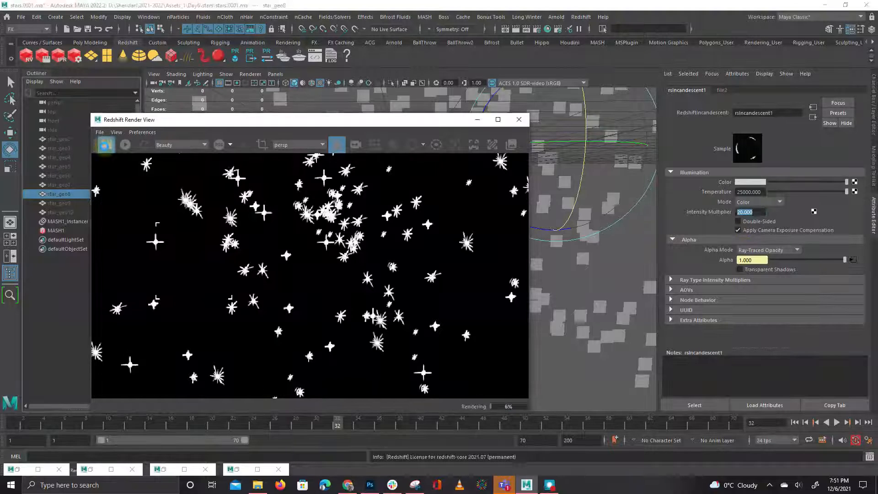
Turn off Apply Camera Exposure Compensation and set the intensity multiplier back to 5
left_click(746, 230)
left_click_drag(757, 212, 679, 210)
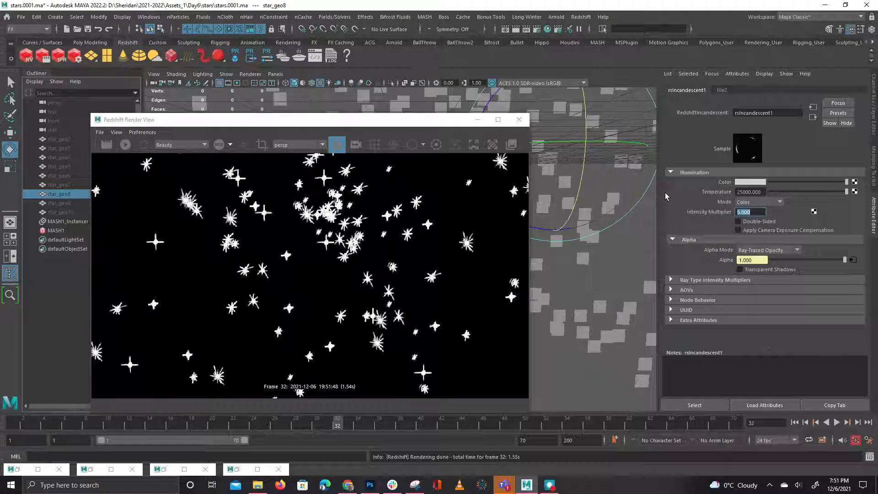
Keep the shader's illumination mode on Color, lower its temperature to about 16285 and render the stars
left_click(747, 202)
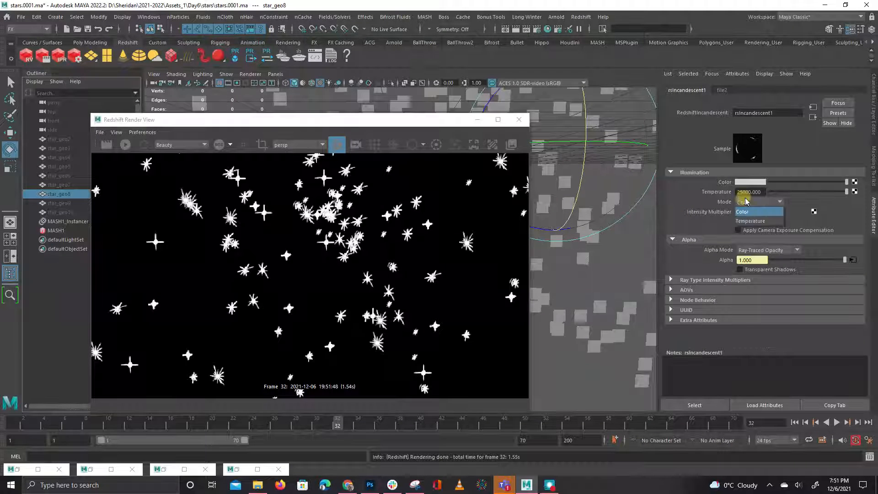
left_click(817, 192)
left_click(107, 144)
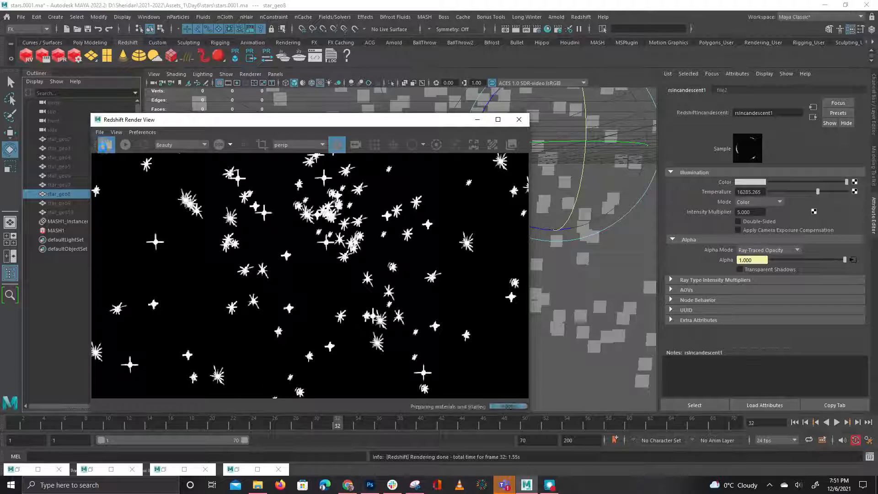